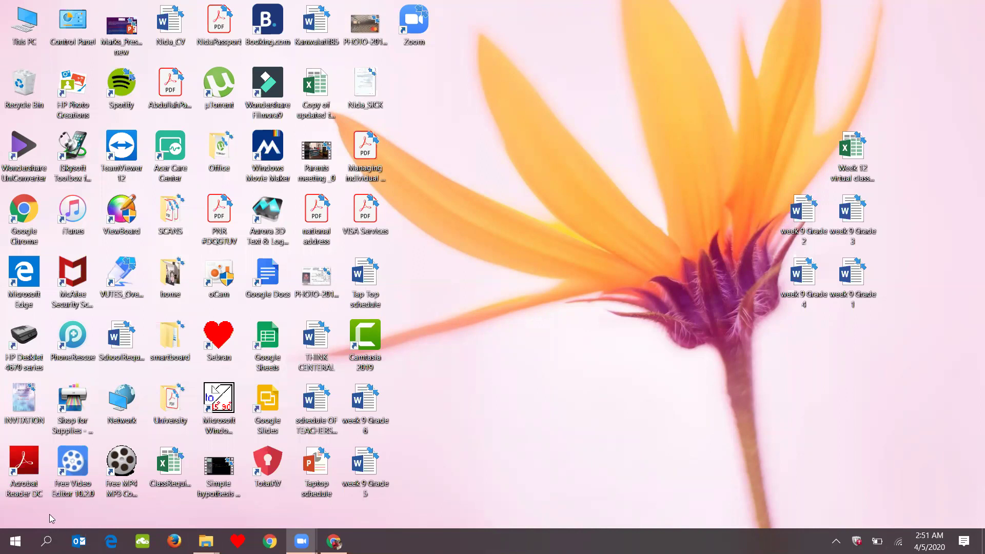
# - Launch Excel 2013, dismiss the Office activation wizard and create a blank workbook
pyautogui.click(46, 541)
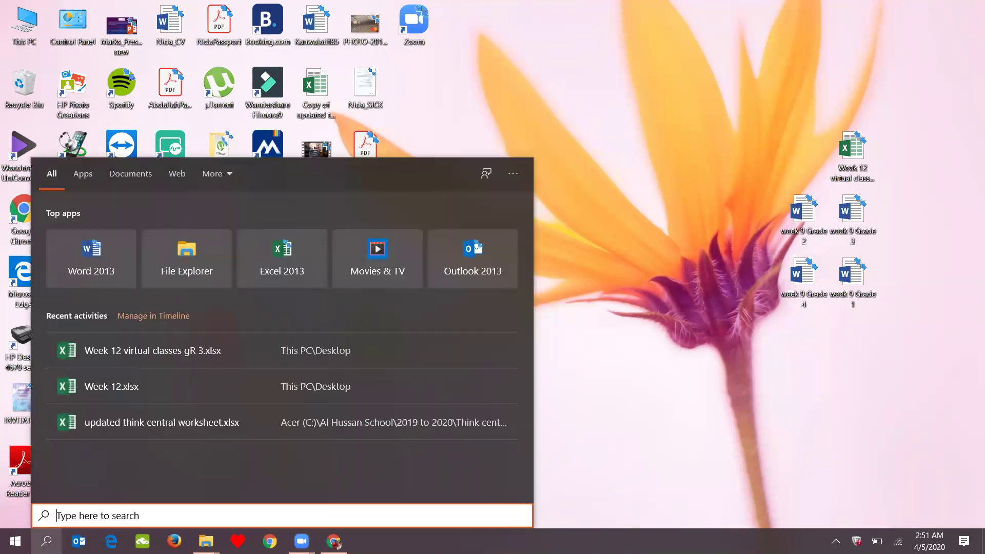
pyautogui.write('E')
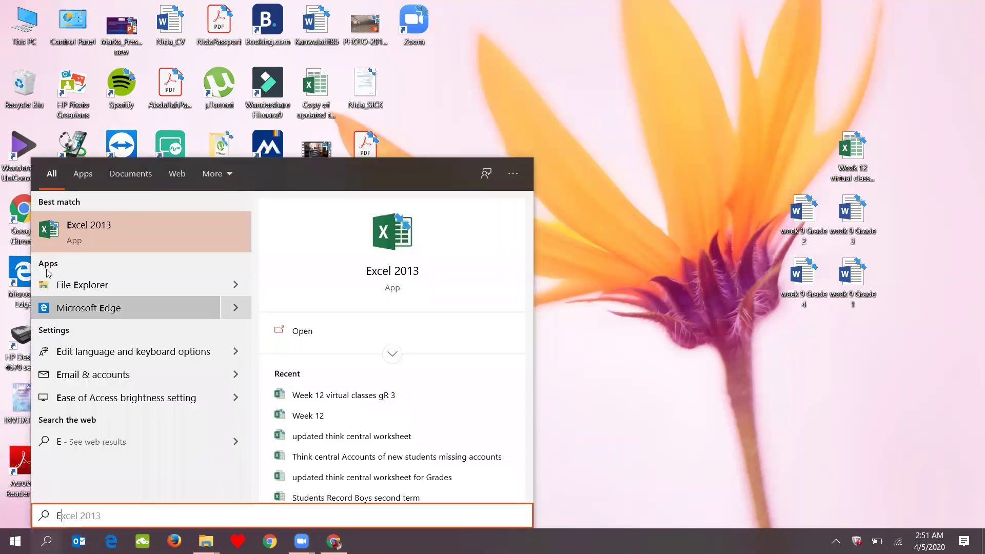
pyautogui.click(116, 229)
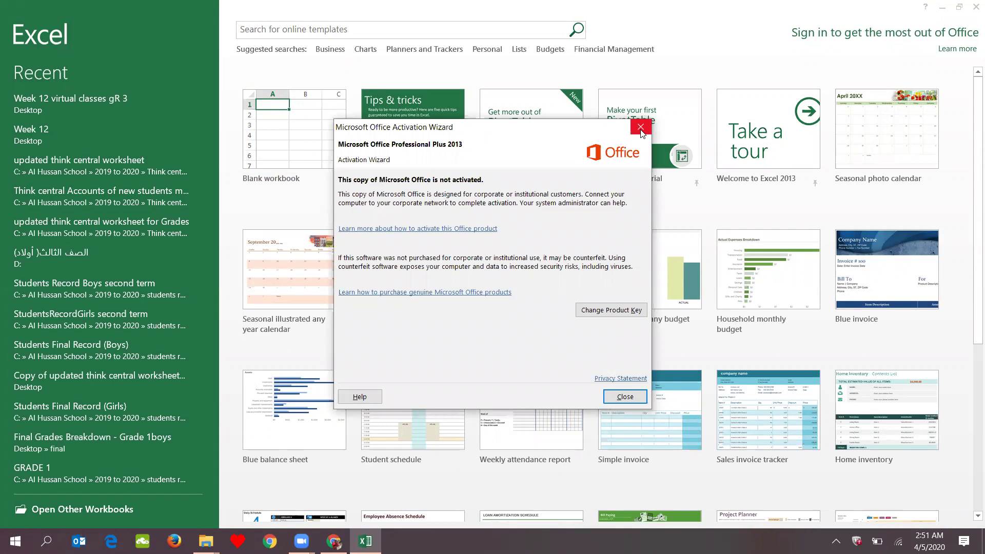
pyautogui.click(640, 129)
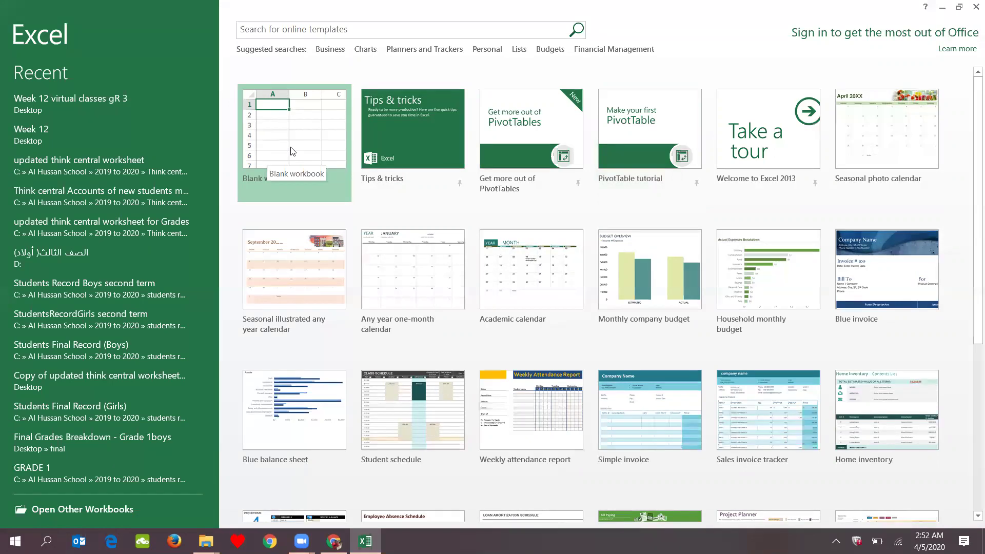
pyautogui.click(291, 151)
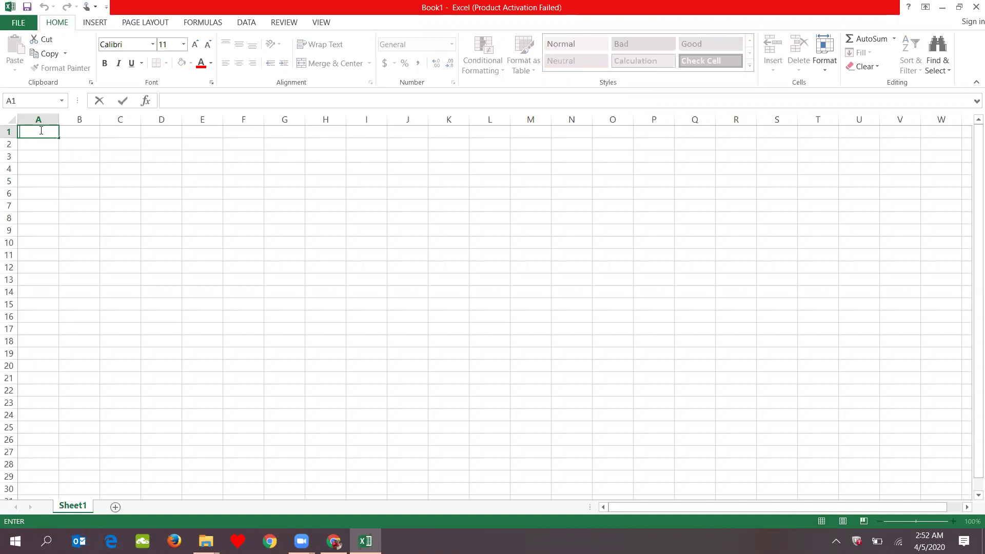
# - Enter the title GRADE 3 in A1 and the headings STUDENT, MATH and ENGLISH in A2 to C2
pyautogui.write('GRADE 3')
pyautogui.click(41, 142)
pyautogui.doubleClick(41, 143)
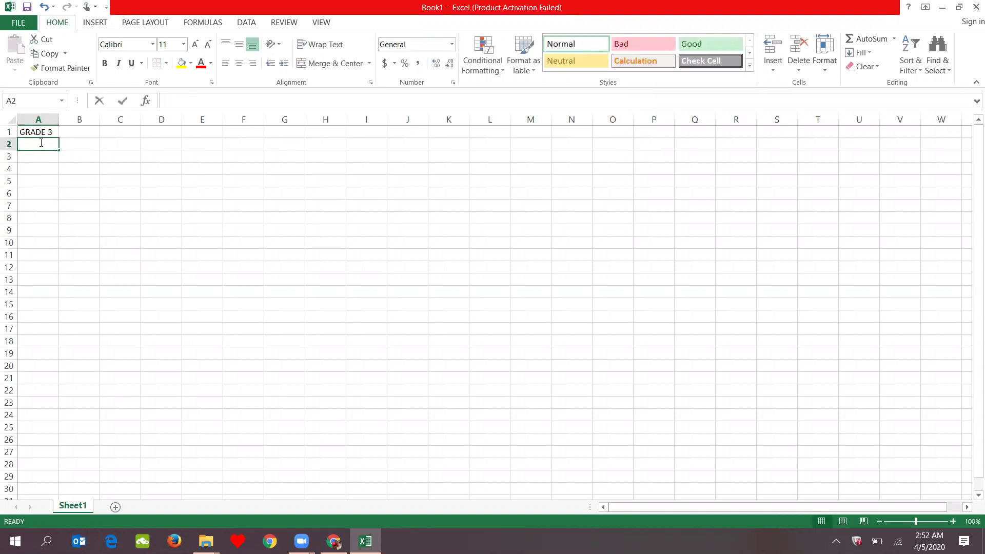
pyautogui.write('STUDENT')
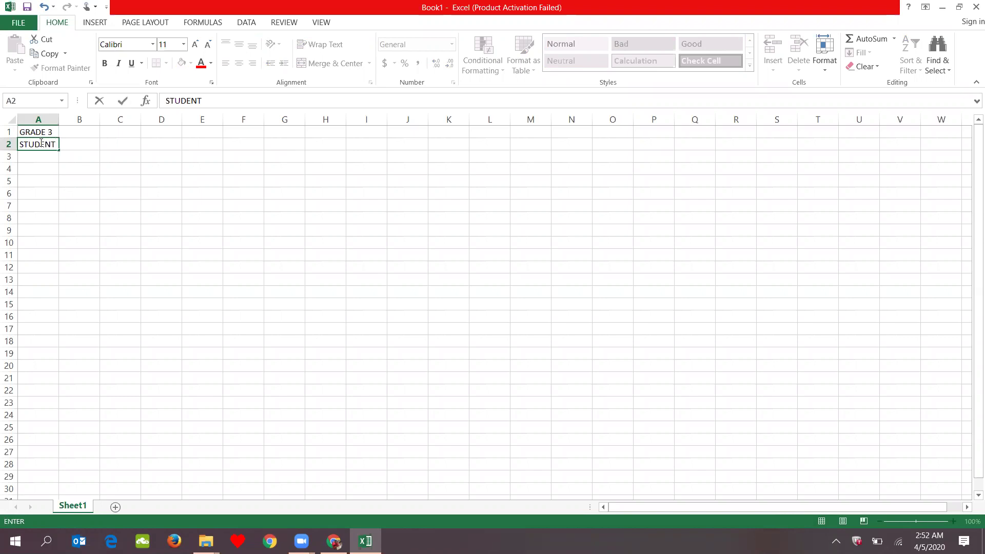
pyautogui.doubleClick(79, 145)
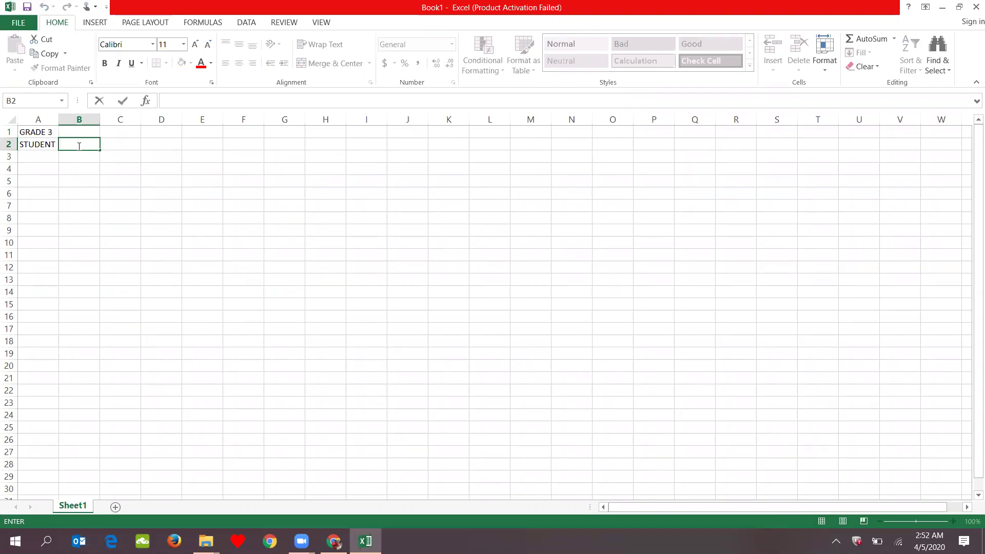
pyautogui.write('MATH')
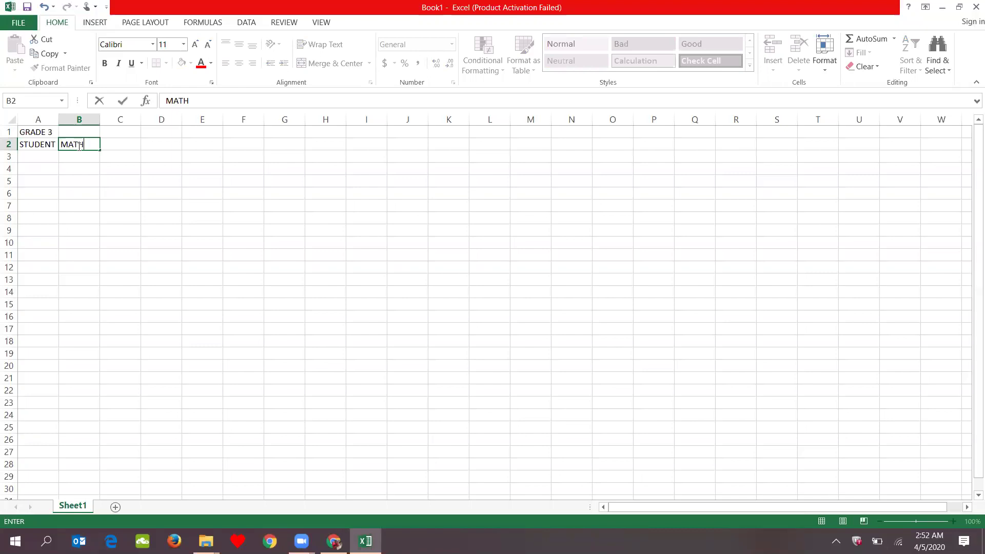
pyautogui.click(116, 141)
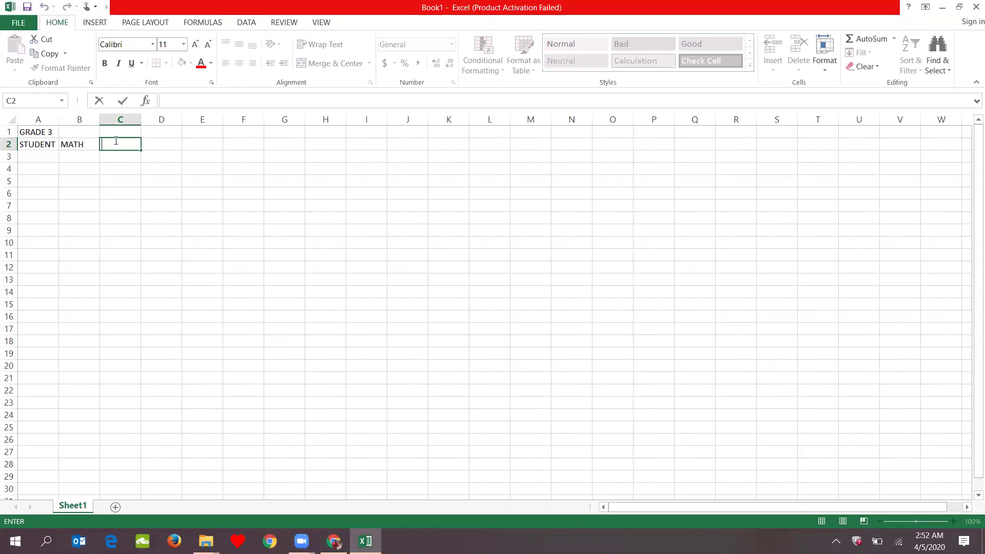
pyautogui.write('ENGLISH')
# - Enter the names of two students in cells A3 and A4
pyautogui.click(43, 157)
pyautogui.write('JONE')
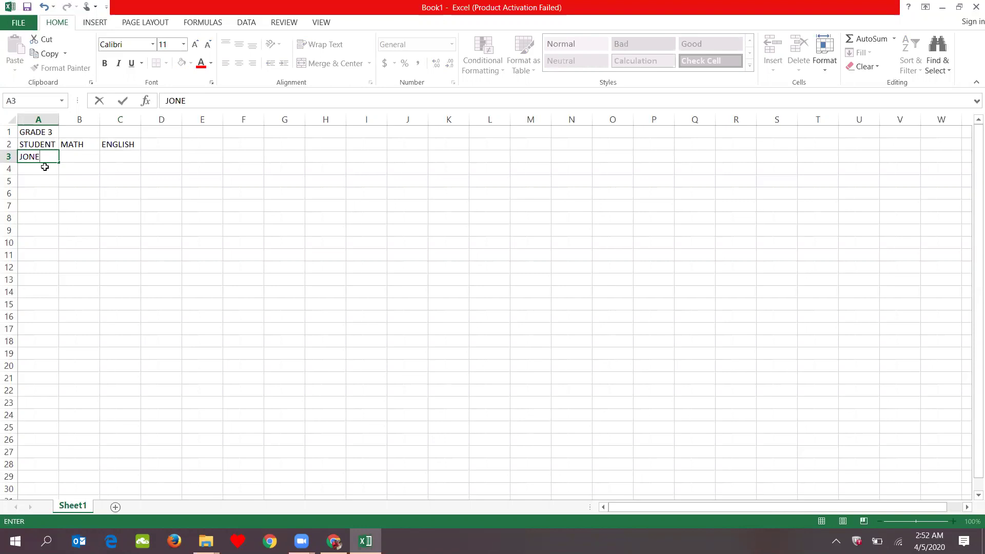
pyautogui.click(44, 167)
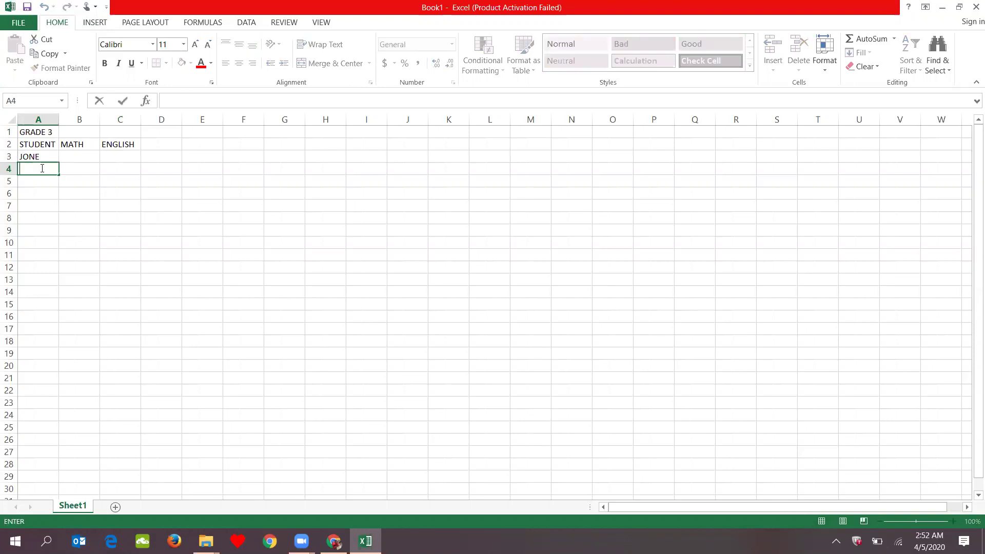
pyautogui.write('HIRA')
# - Enter the MATH and ENGLISH marks: 9 and 10 in row 3, 10 and 9 in row 4
pyautogui.click(79, 157)
pyautogui.write('9')
pyautogui.click(120, 156)
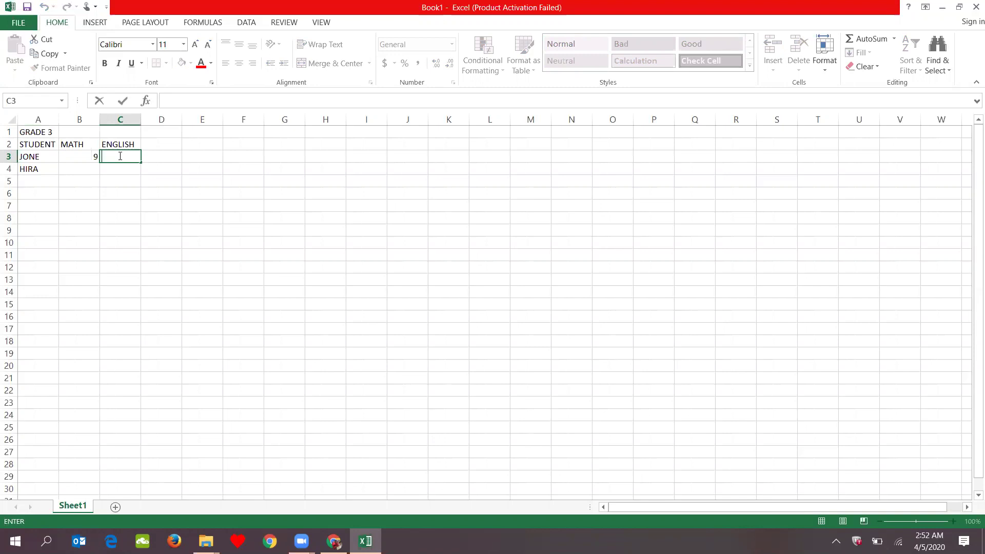
pyautogui.write('10')
pyautogui.click(81, 171)
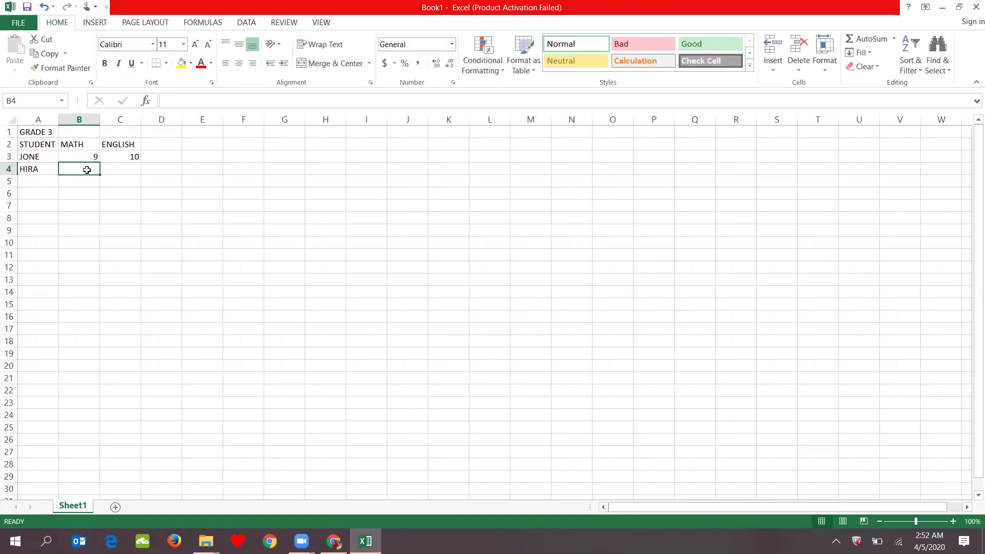
pyautogui.write('10')
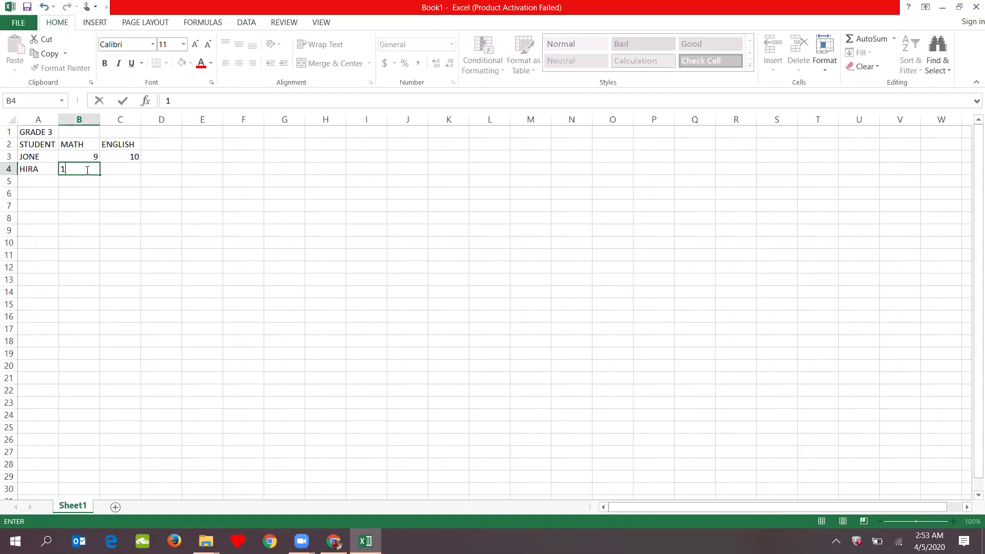
pyautogui.click(132, 169)
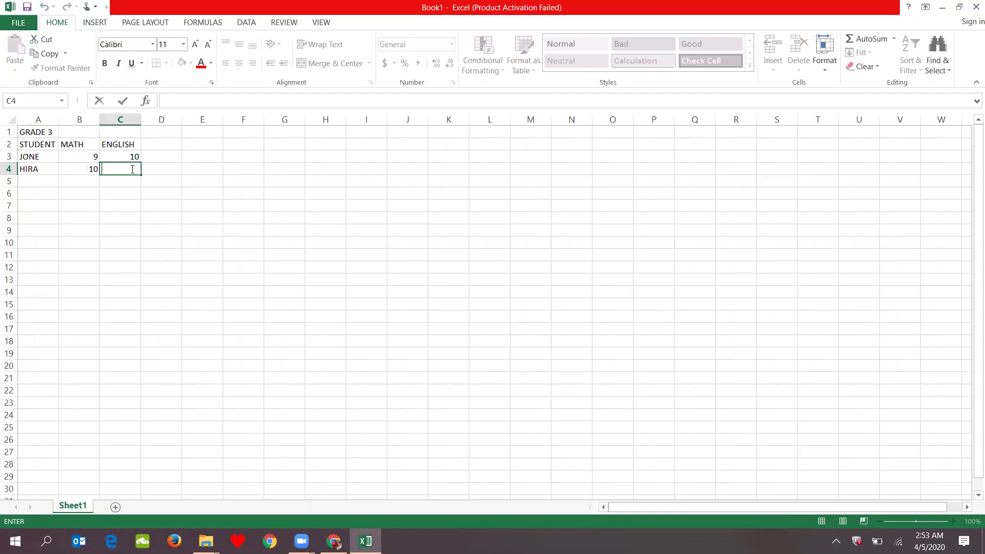
pyautogui.write('9')
pyautogui.click(154, 168)
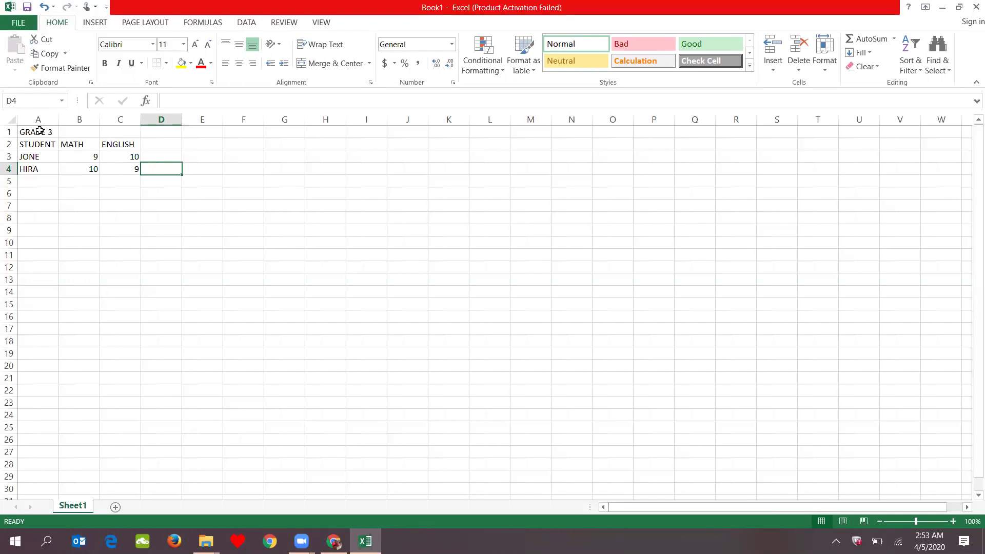
# - Merge and center the GRADE 3 title across cells A1 to C1
pyautogui.doubleClick(40, 130)
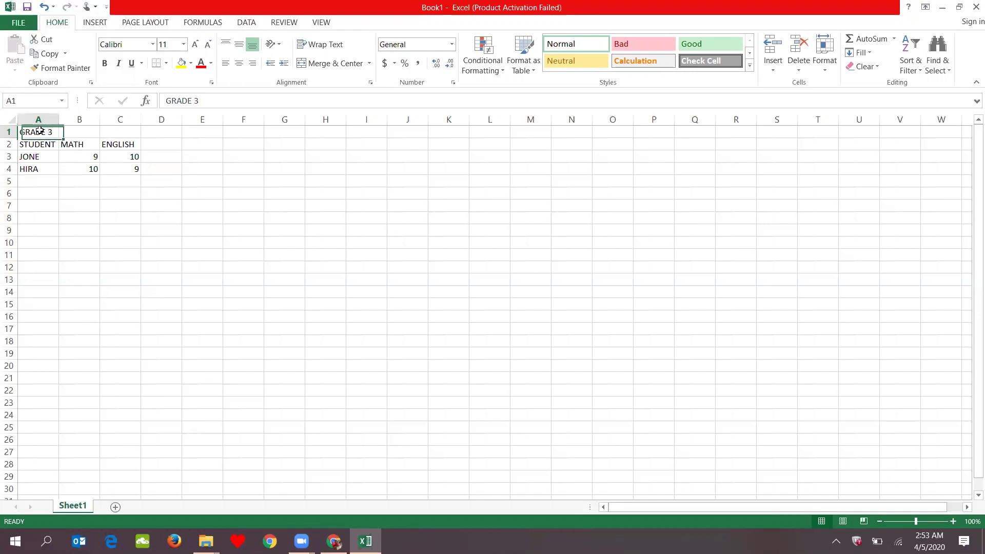
pyautogui.click(39, 158)
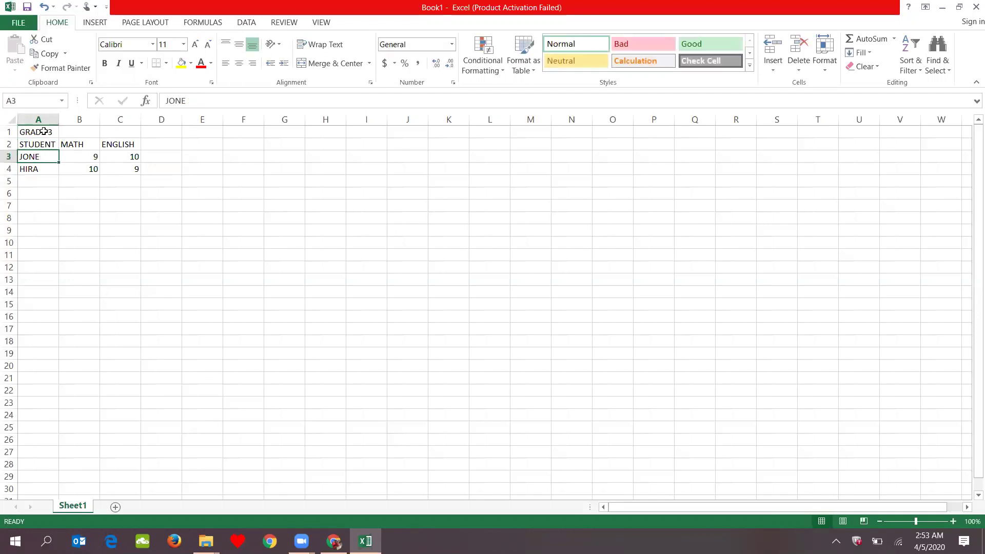
pyautogui.moveTo(44, 131); pyautogui.dragTo(139, 133)
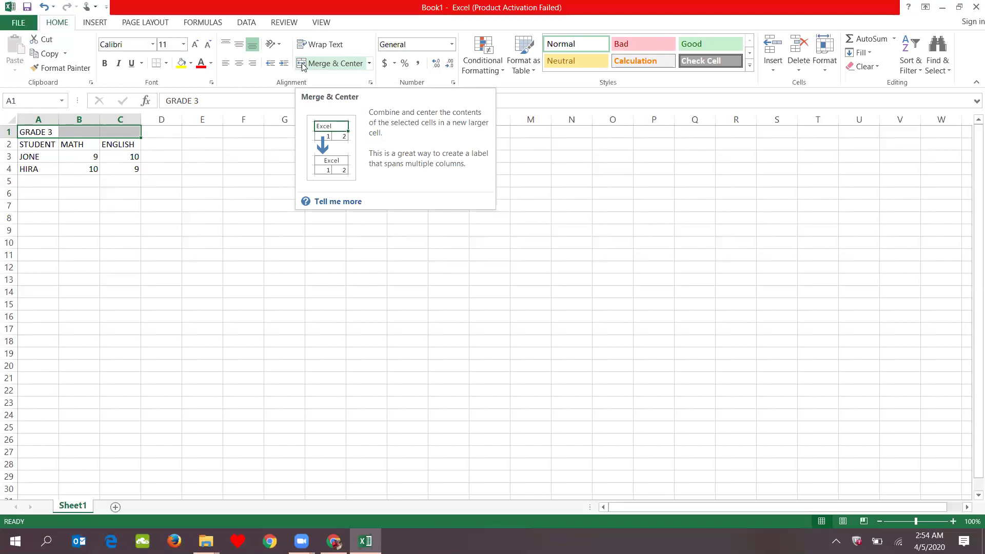
pyautogui.click(305, 64)
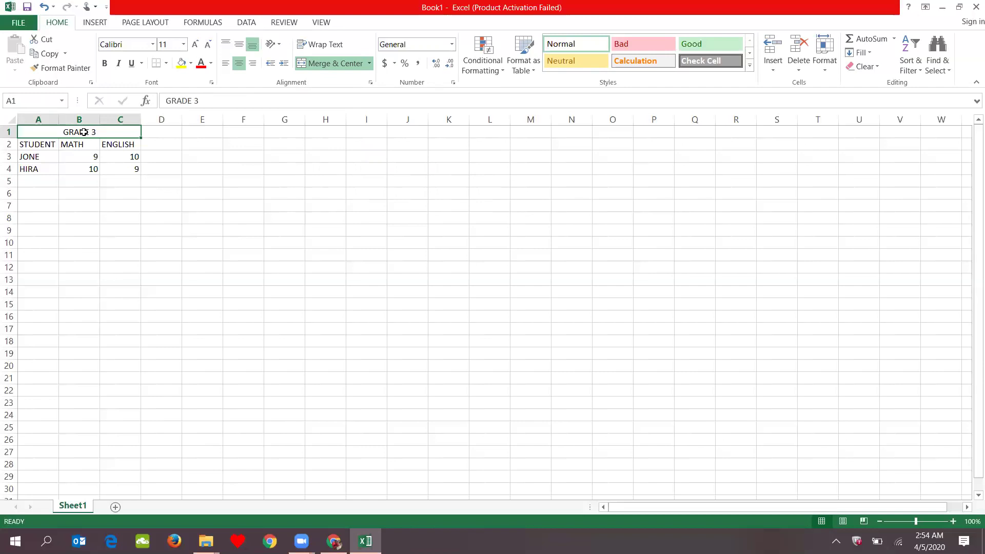
pyautogui.click(161, 119)
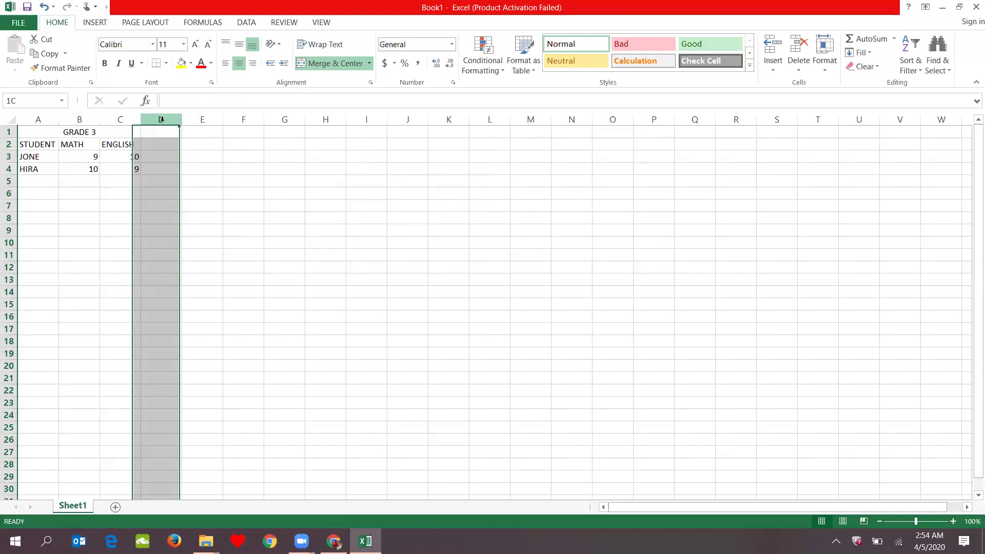
pyautogui.click(9, 132)
pyautogui.click(173, 157)
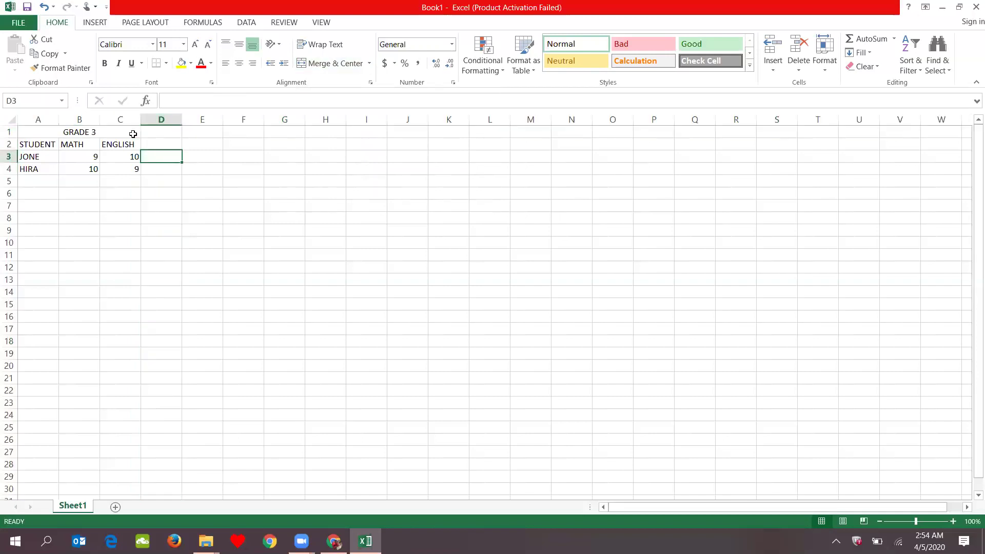
pyautogui.moveTo(38, 132); pyautogui.dragTo(128, 132)
pyautogui.hotkey('alt', 'h')
pyautogui.press('m')
pyautogui.press('c')
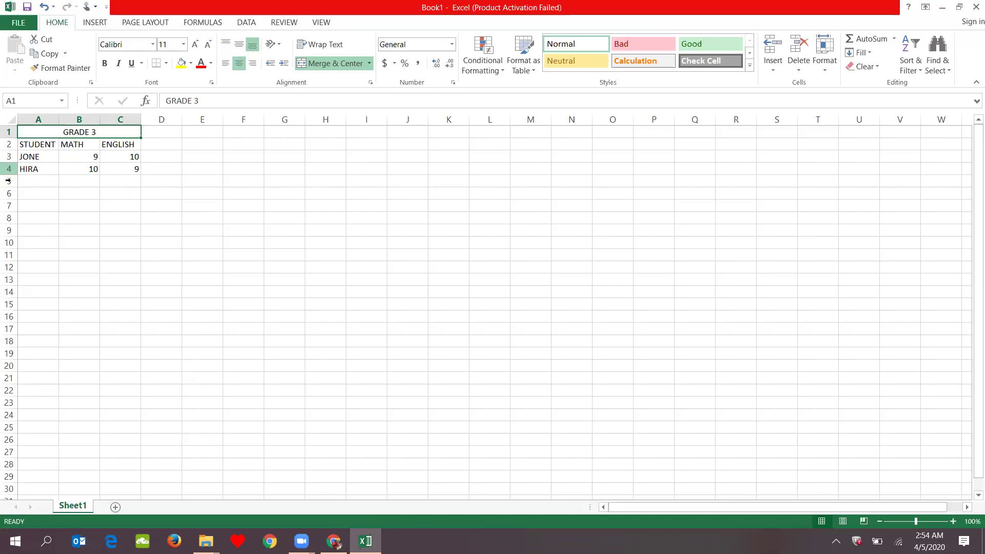
# - Insert a blank row above row 4, between the two students
pyautogui.doubleClick(35, 178)
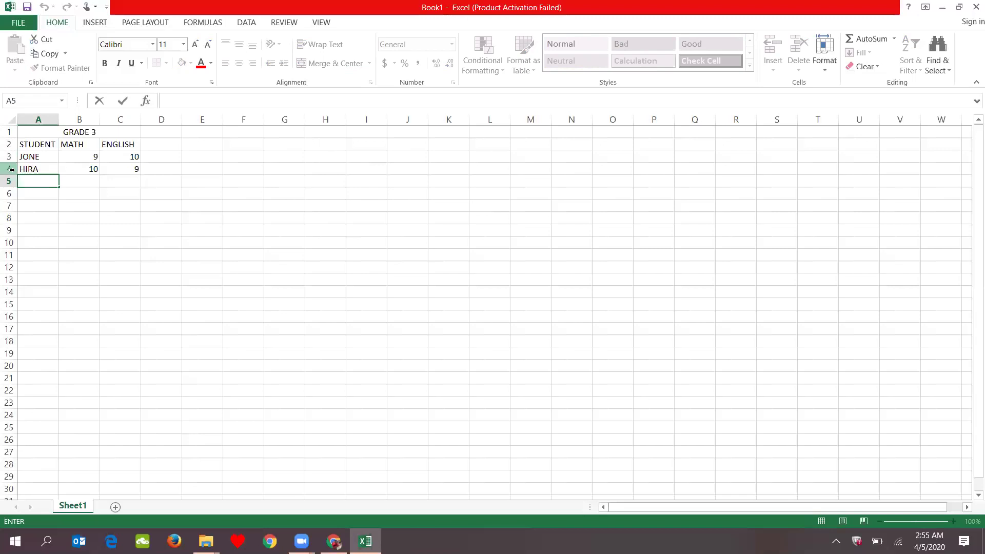
pyautogui.click(11, 168)
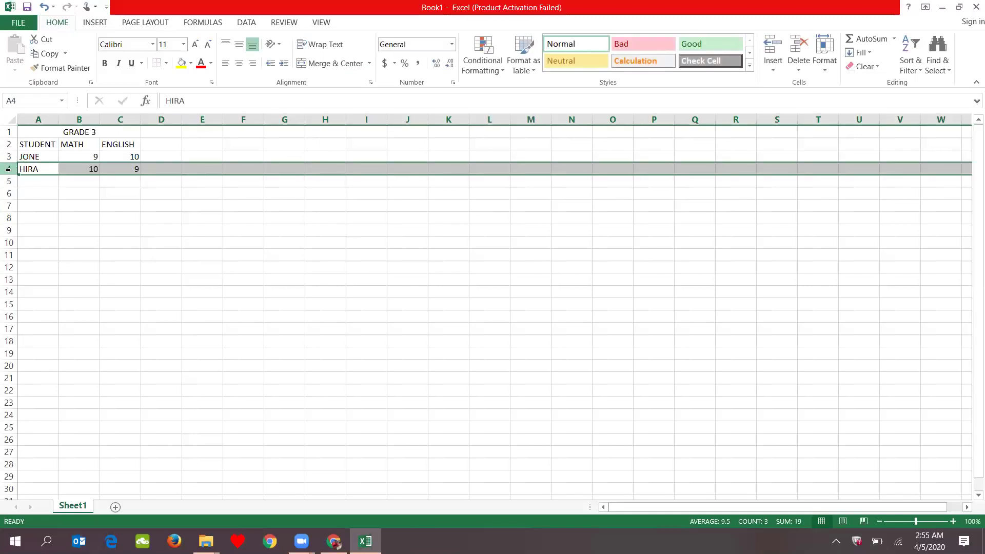
pyautogui.rightClick(9, 169)
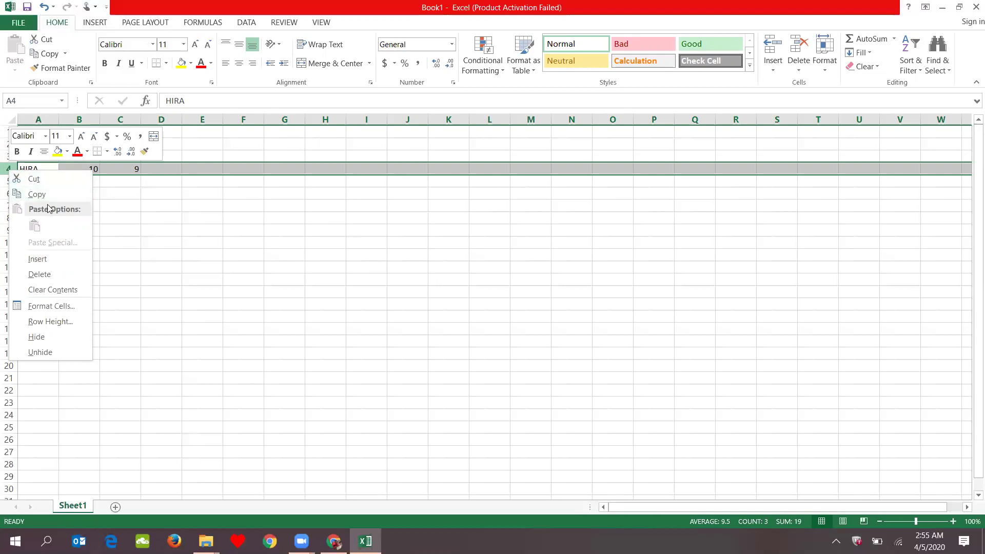
pyautogui.click(43, 264)
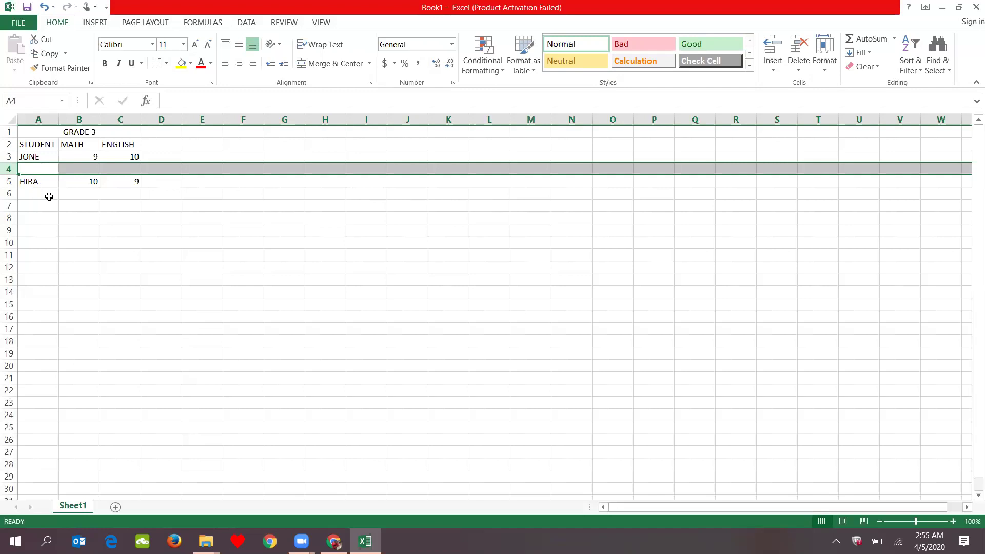
pyautogui.click(9, 157)
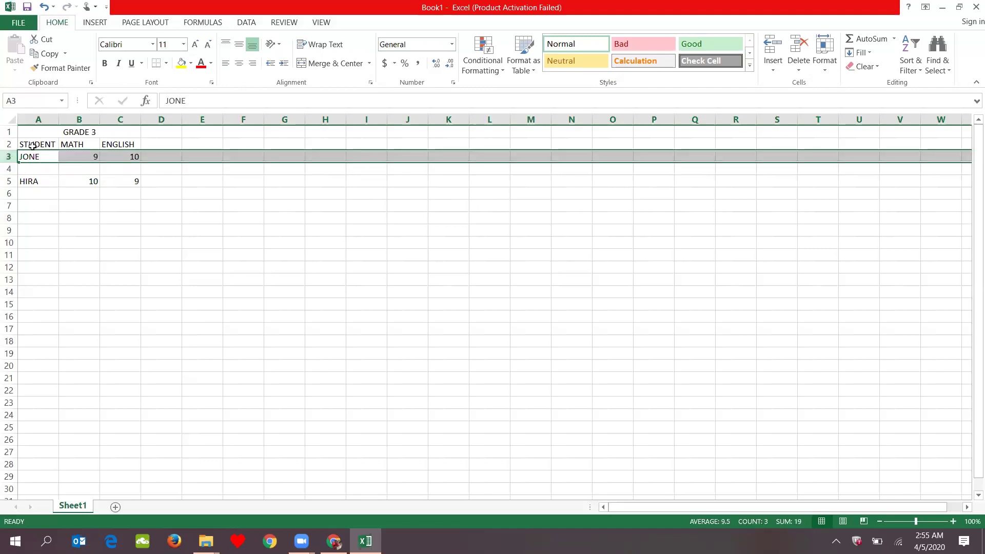
pyautogui.rightClick(8, 157)
pyautogui.click(138, 202)
pyautogui.moveTo(5, 160); pyautogui.dragTo(5, 159)
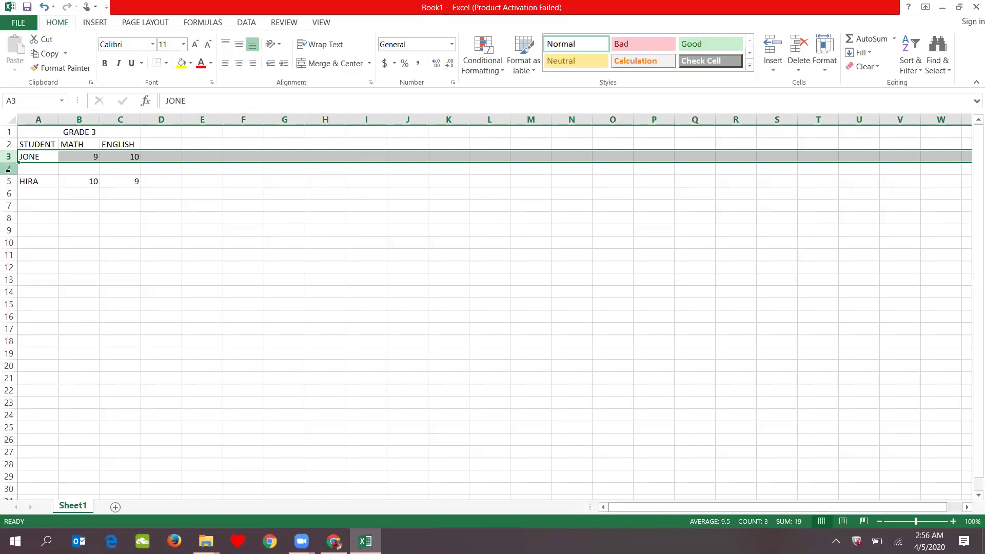
pyautogui.click(8, 170)
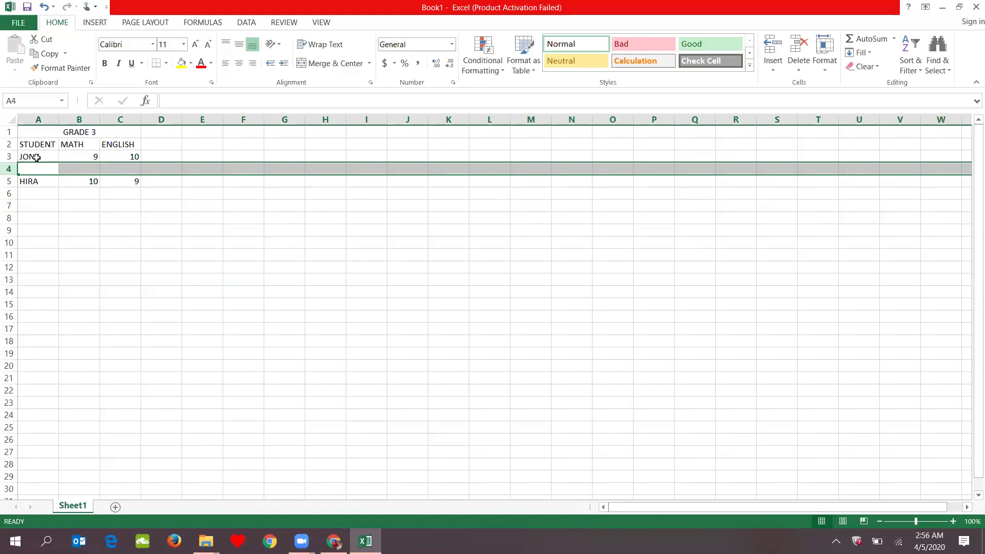
pyautogui.rightClick(8, 145)
pyautogui.click(126, 170)
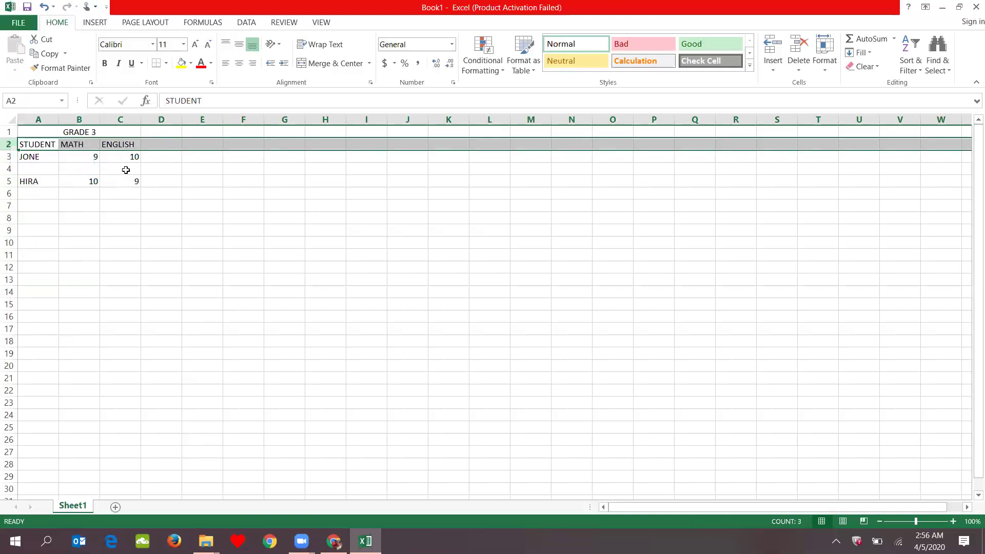
# - Insert a blank row above row 3, between the headings and the first student
pyautogui.rightClick(8, 158)
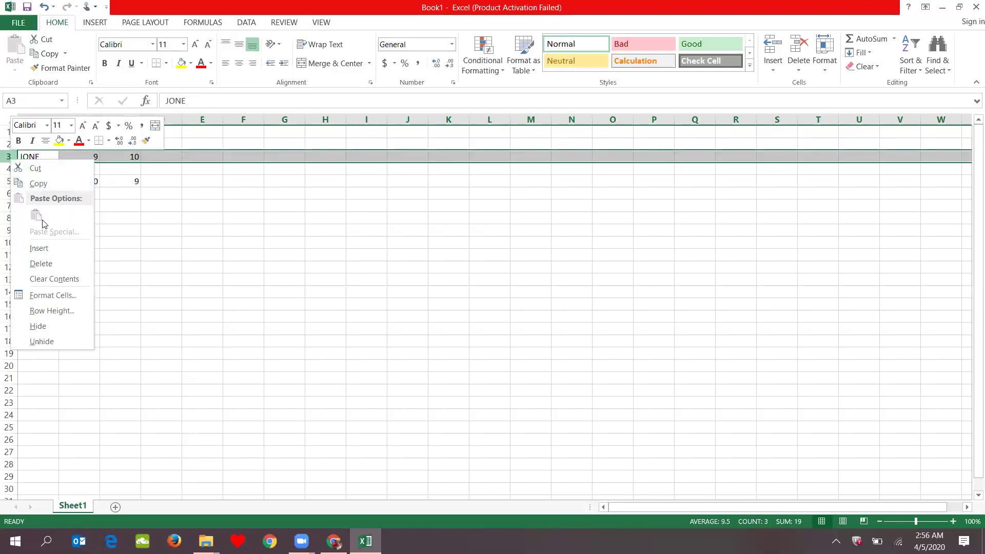
pyautogui.click(44, 247)
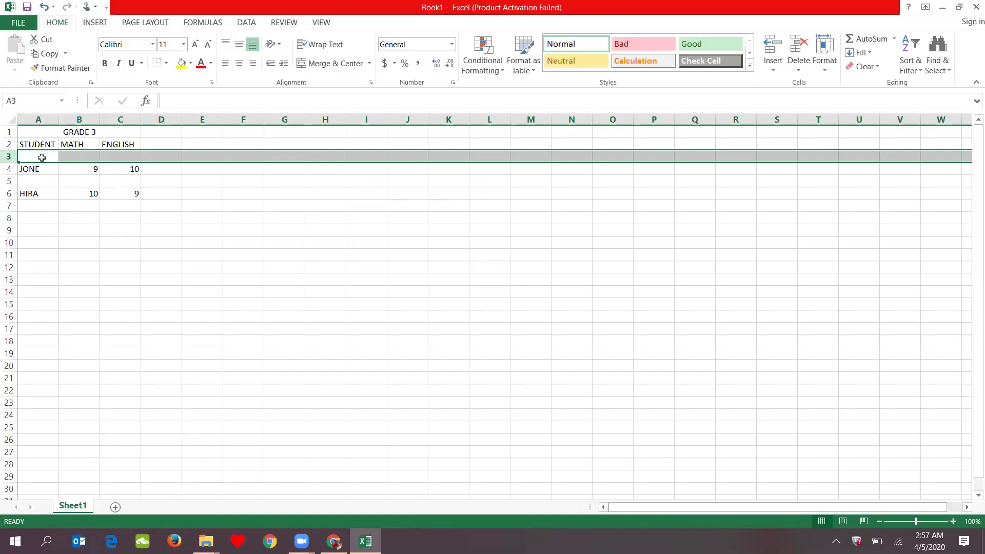
# - Delete the blank row above JONE and the blank row between JONE and HIRA
pyautogui.rightClick(8, 155)
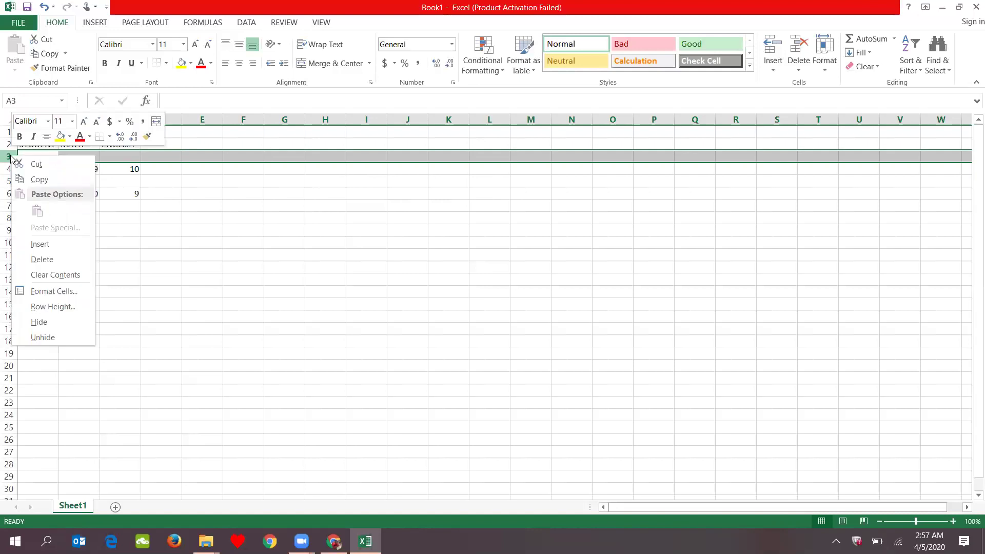
pyautogui.click(55, 261)
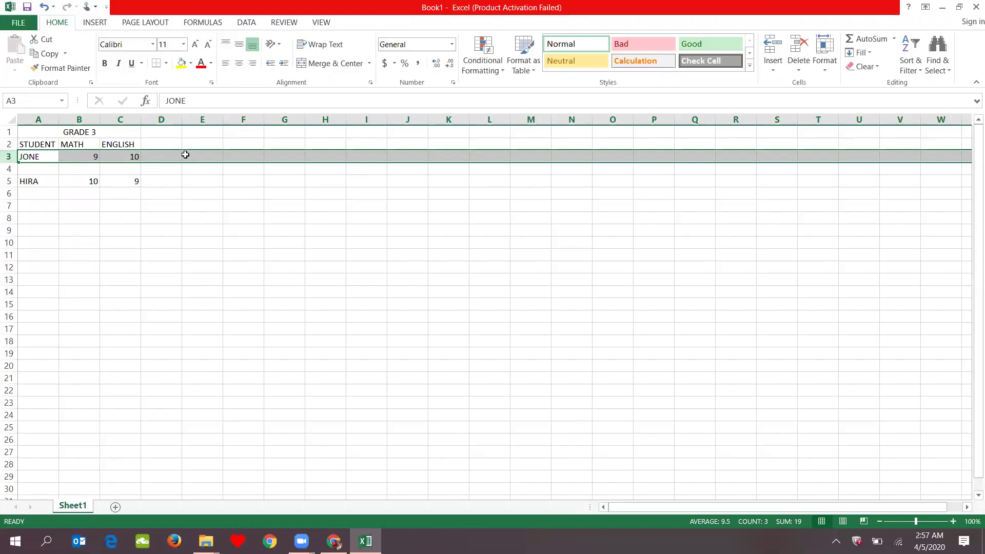
pyautogui.click(9, 168)
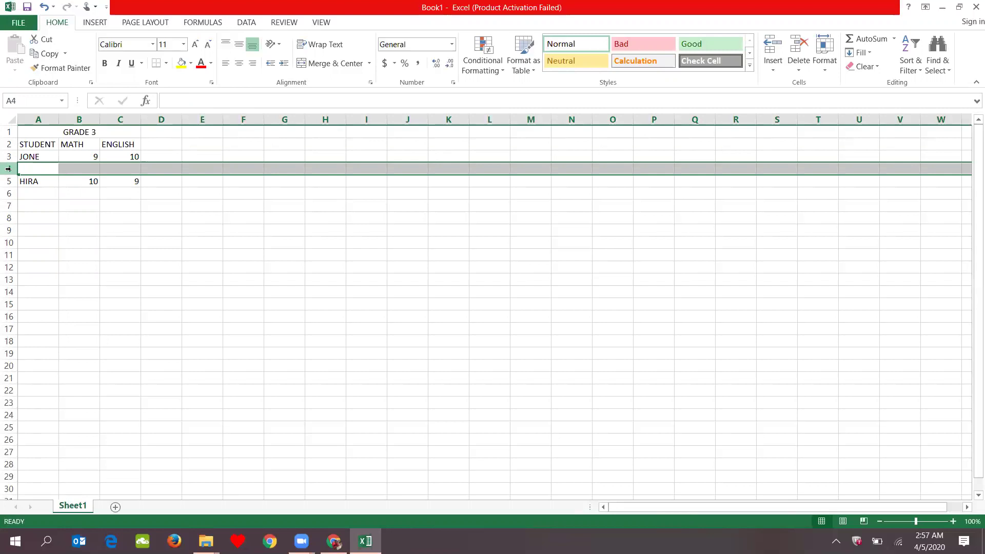
pyautogui.rightClick(9, 169)
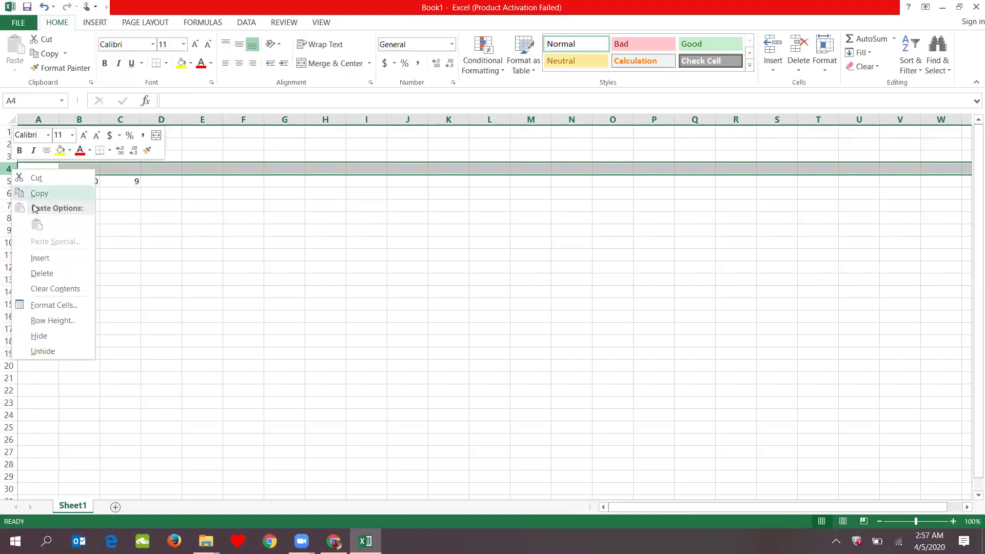
pyautogui.click(49, 274)
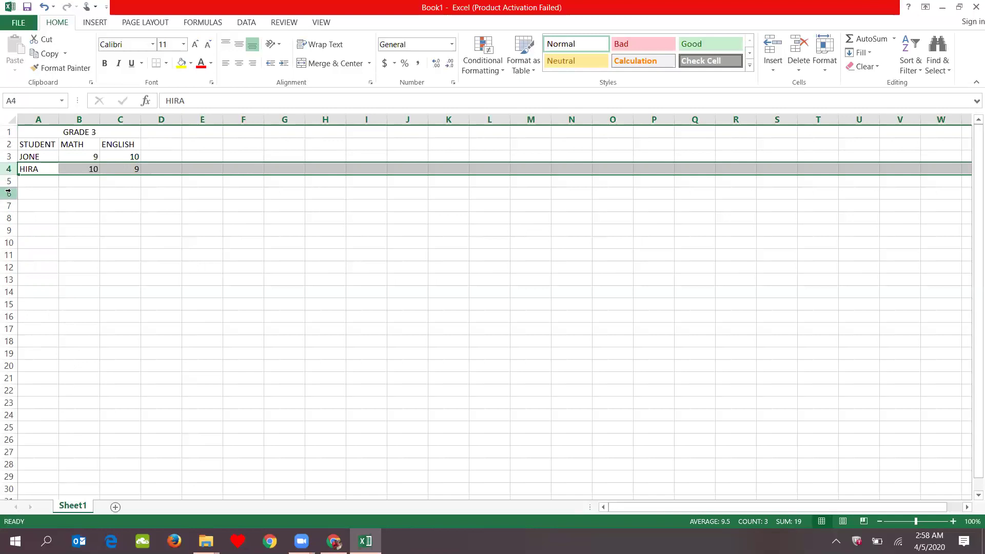
# - Try inserting a blank column before the STUDENT column, and undo the insertion
pyautogui.rightClick(41, 119)
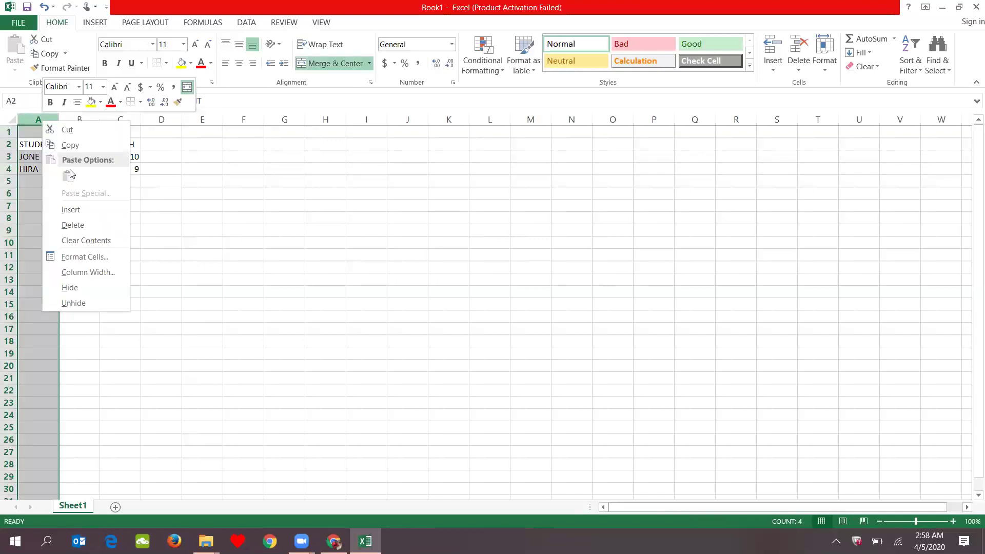
pyautogui.click(76, 205)
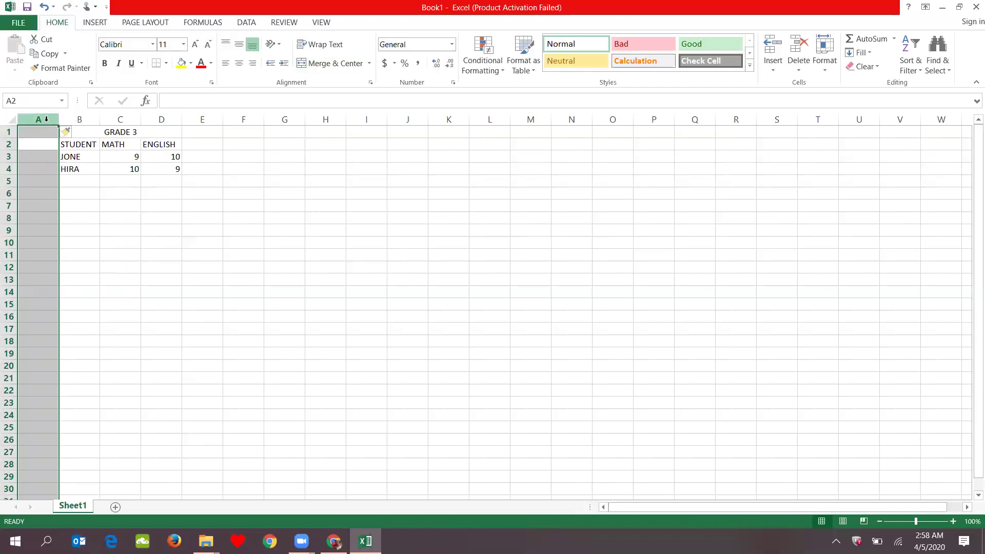
pyautogui.click(44, 7)
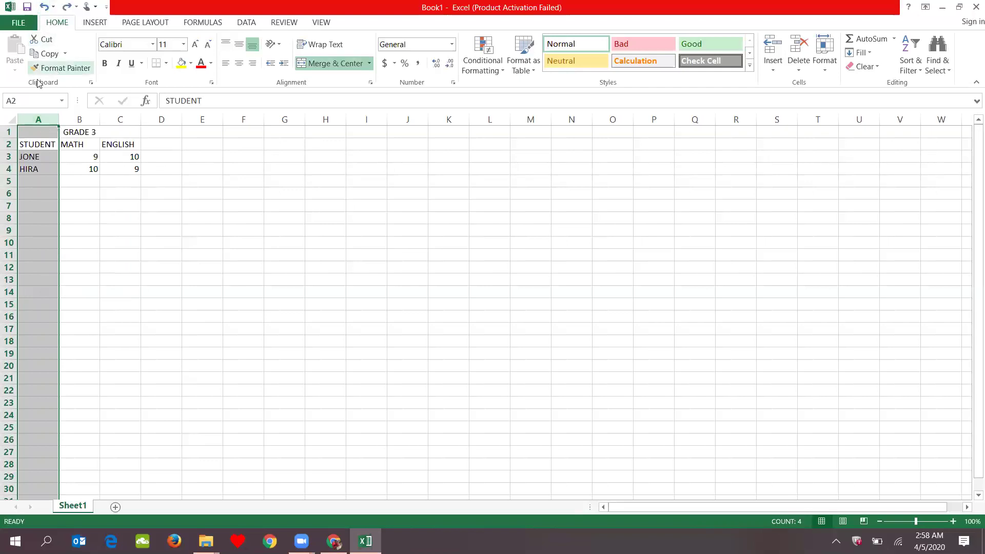
# - Insert a blank column between the STUDENT and MATH columns
pyautogui.click(78, 119)
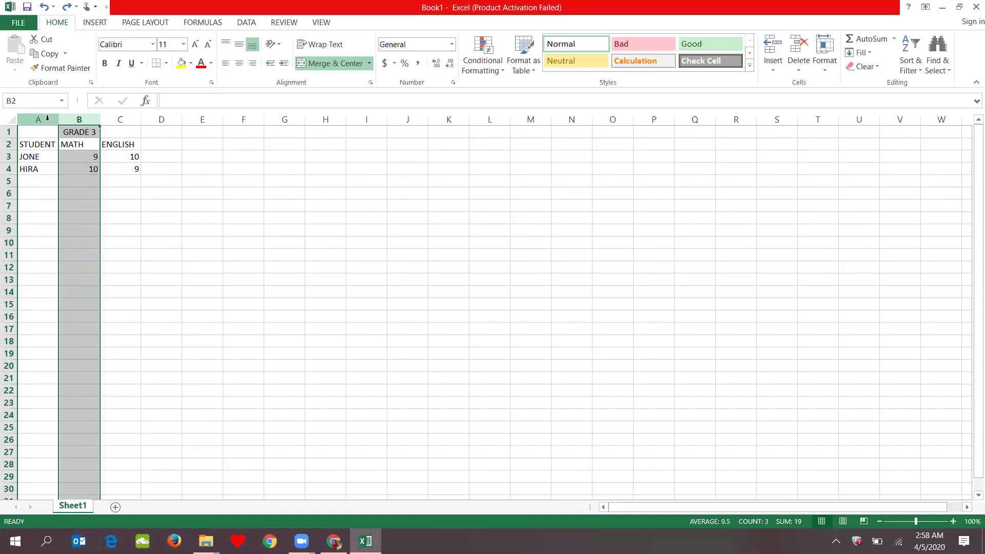
pyautogui.rightClick(84, 120)
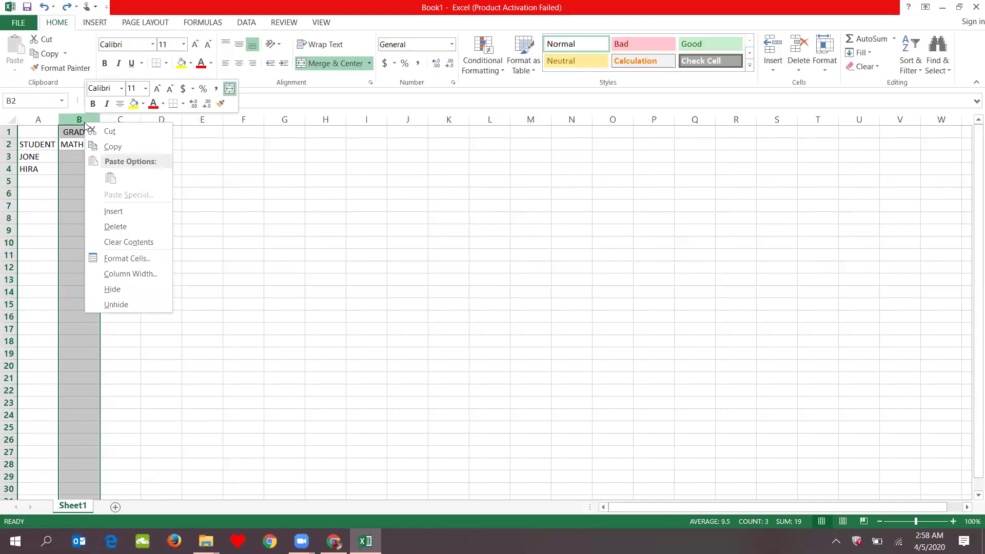
pyautogui.click(115, 214)
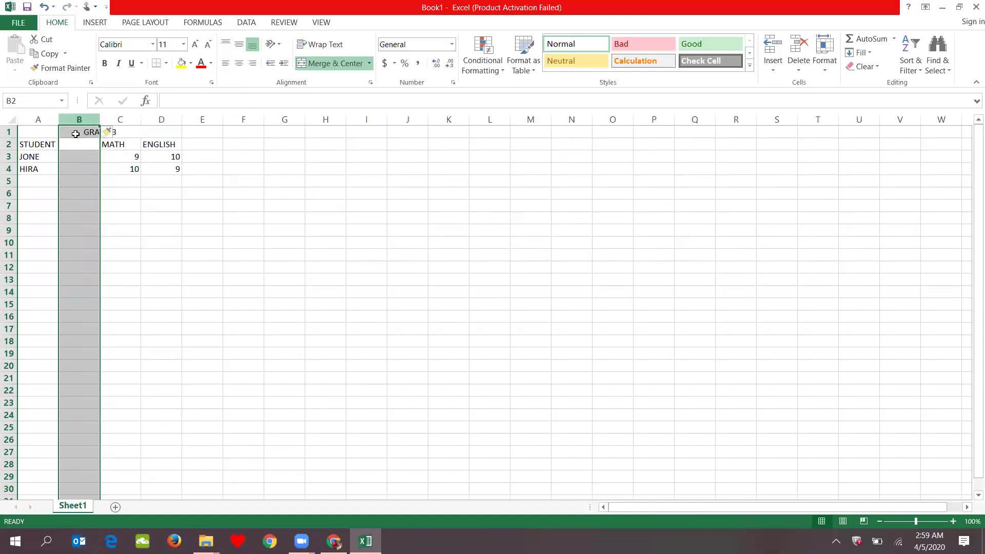
pyautogui.click(80, 206)
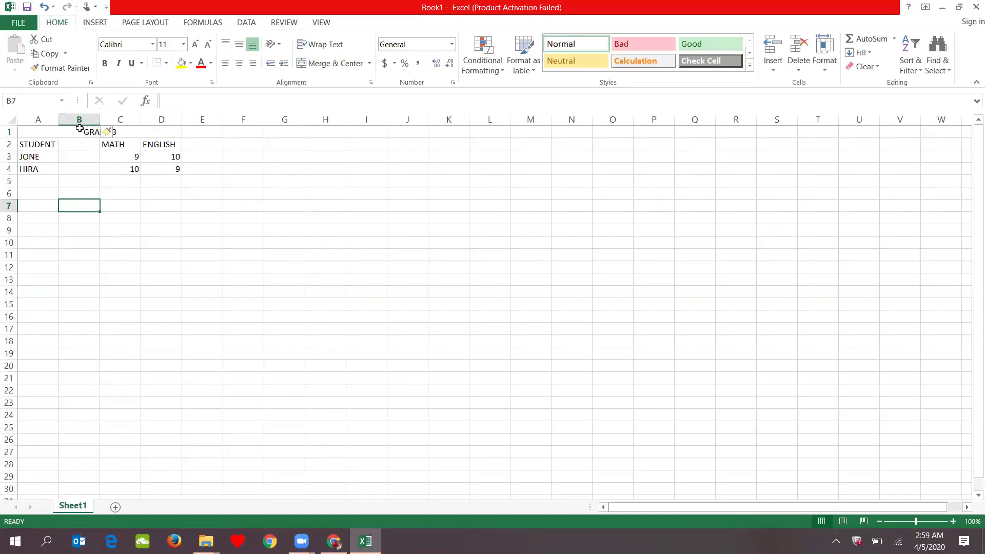
pyautogui.click(118, 180)
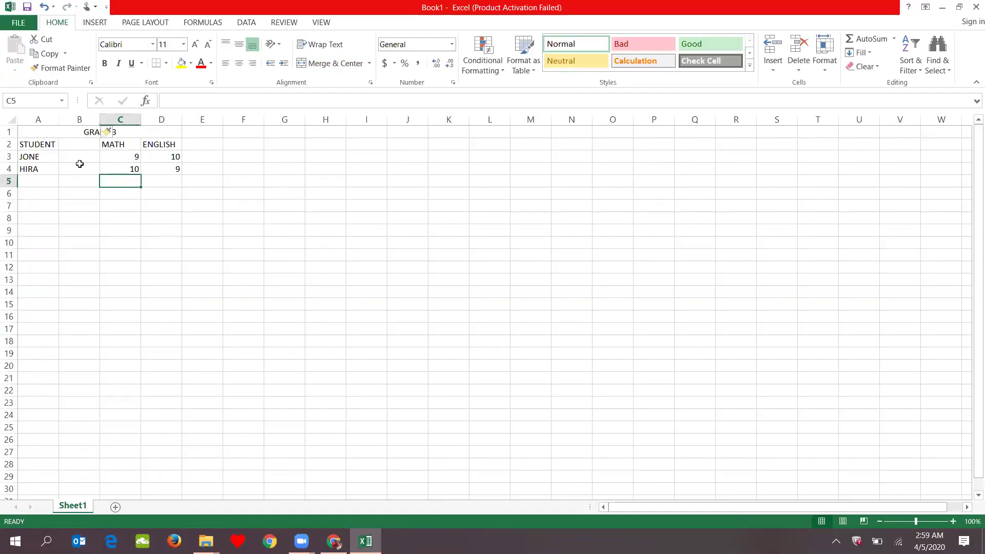
pyautogui.hotkey('ctrl', 'Home')
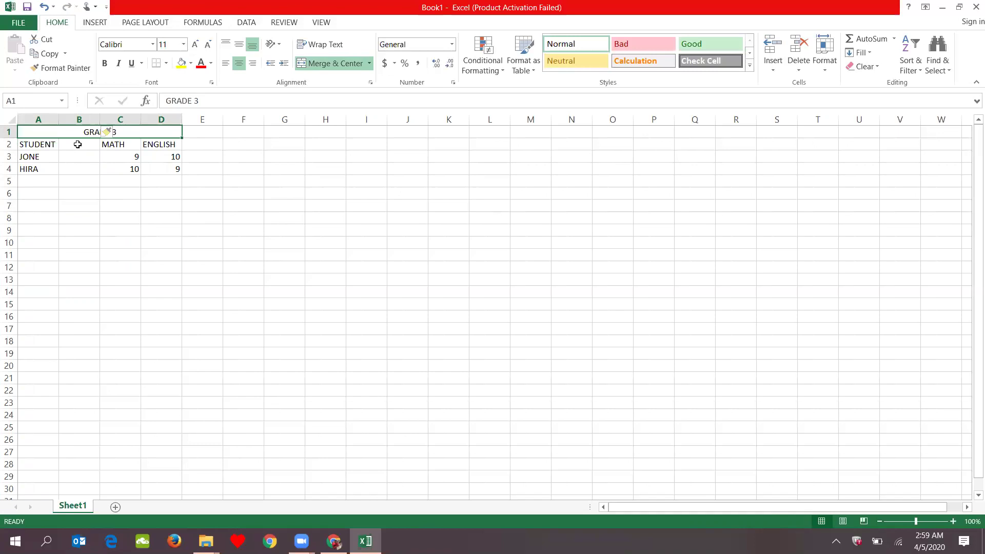
# - Enter the heading SCIENCE in cell B2 of the blank column
pyautogui.doubleClick(77, 144)
pyautogui.write('C')
pyautogui.press('BackSpace')
pyautogui.write('SC')
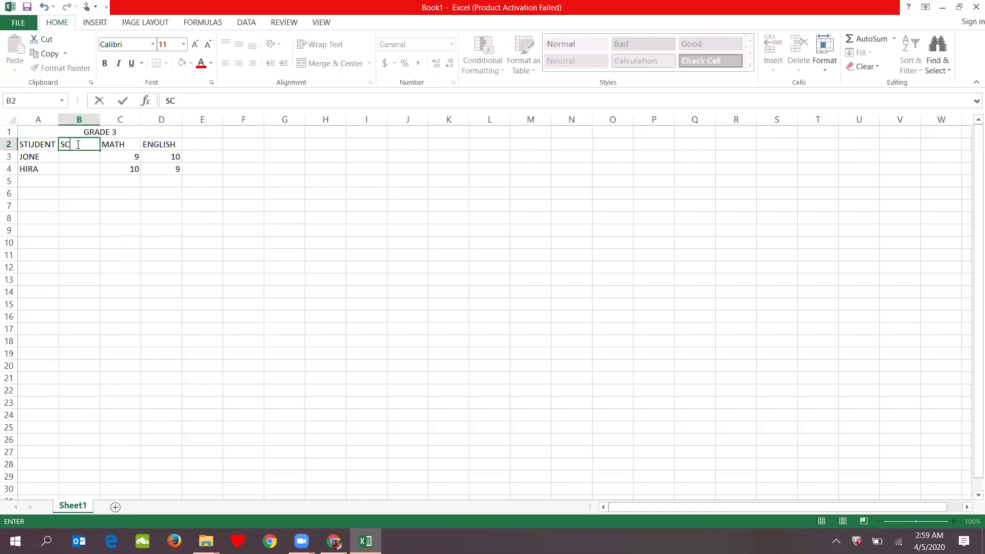
pyautogui.write('IENCE')
pyautogui.click(111, 194)
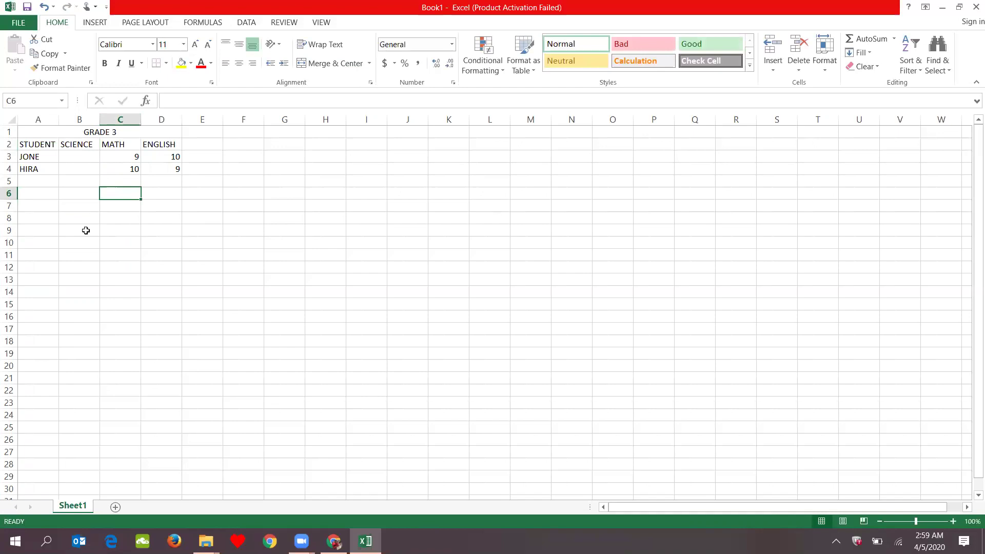
# - Delete the SCIENCE column between STUDENT and MATH
pyautogui.click(75, 121)
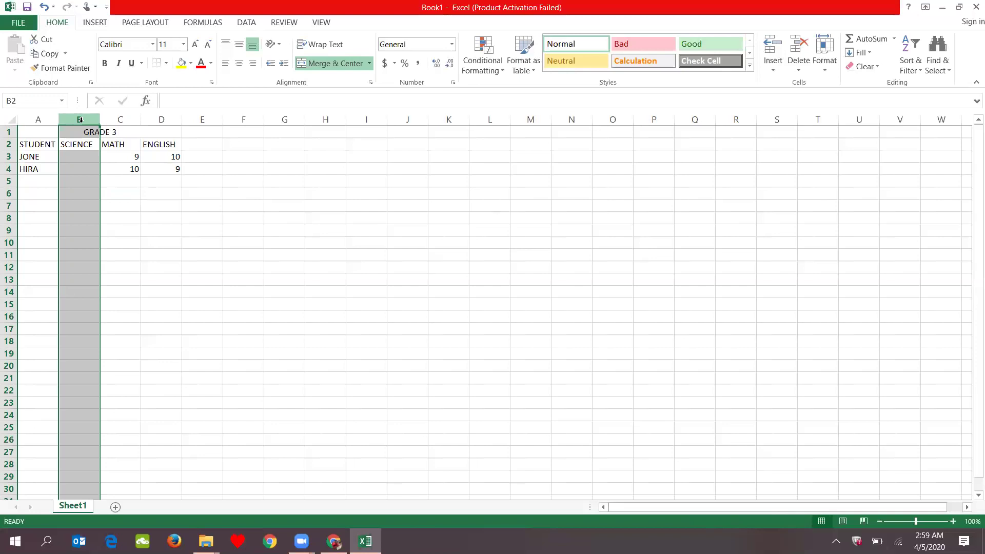
pyautogui.rightClick(80, 121)
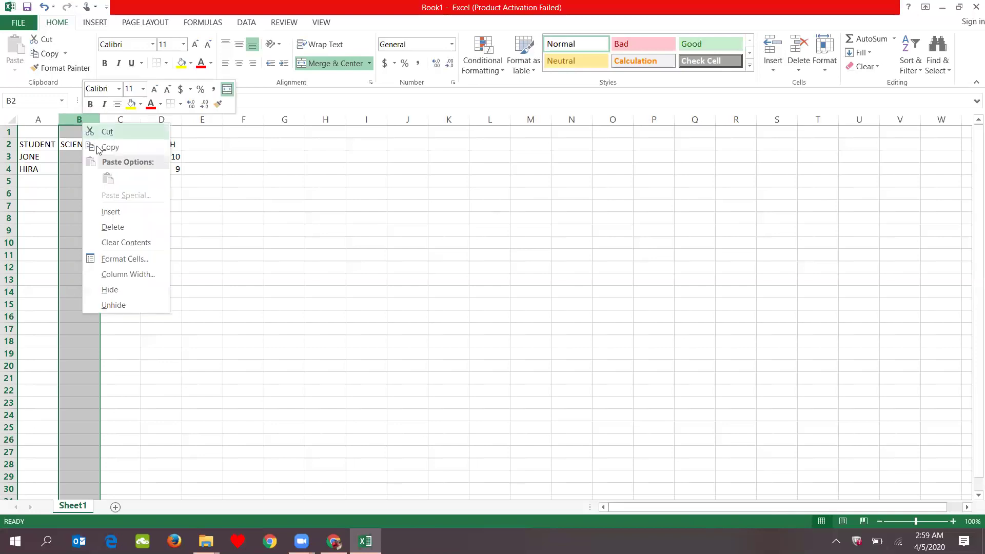
pyautogui.click(113, 228)
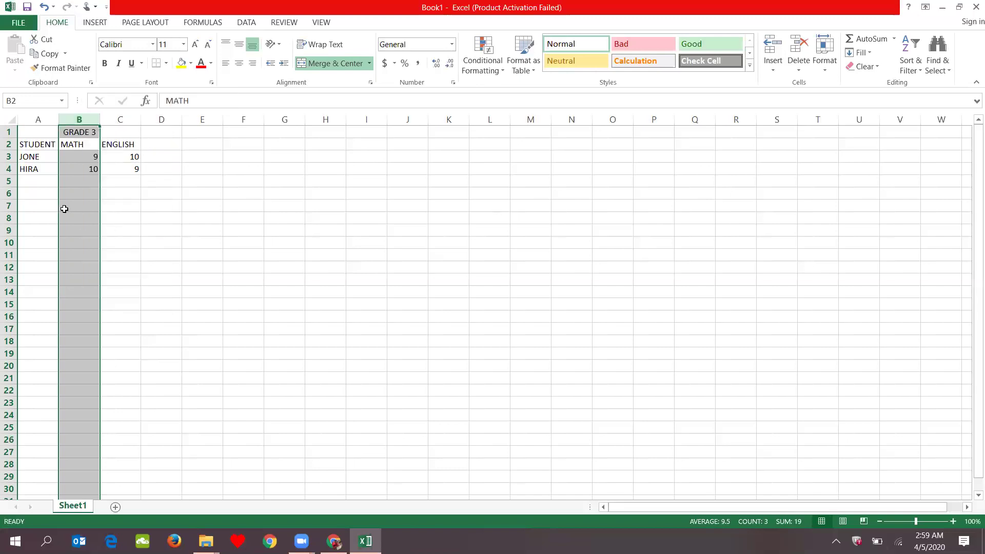
pyautogui.click(180, 191)
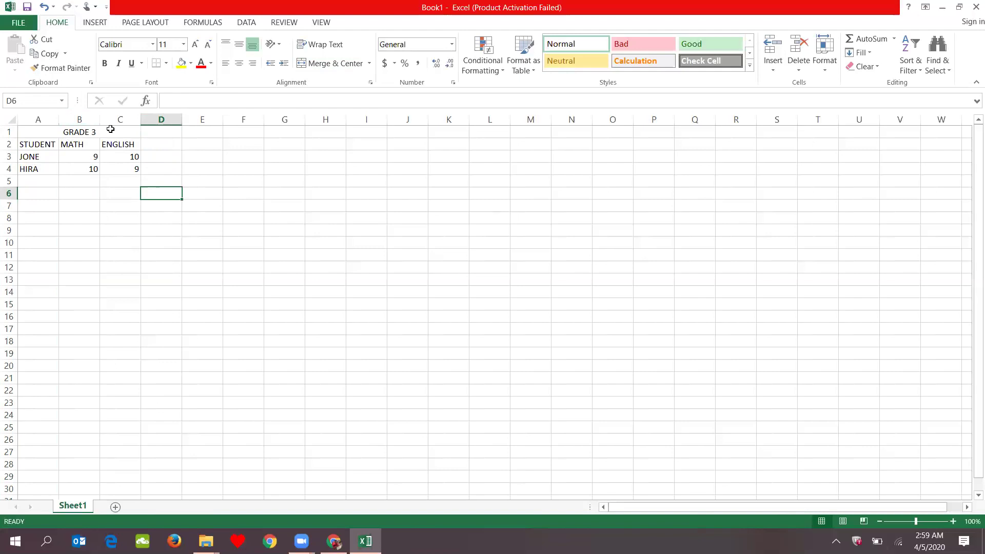
pyautogui.click(28, 190)
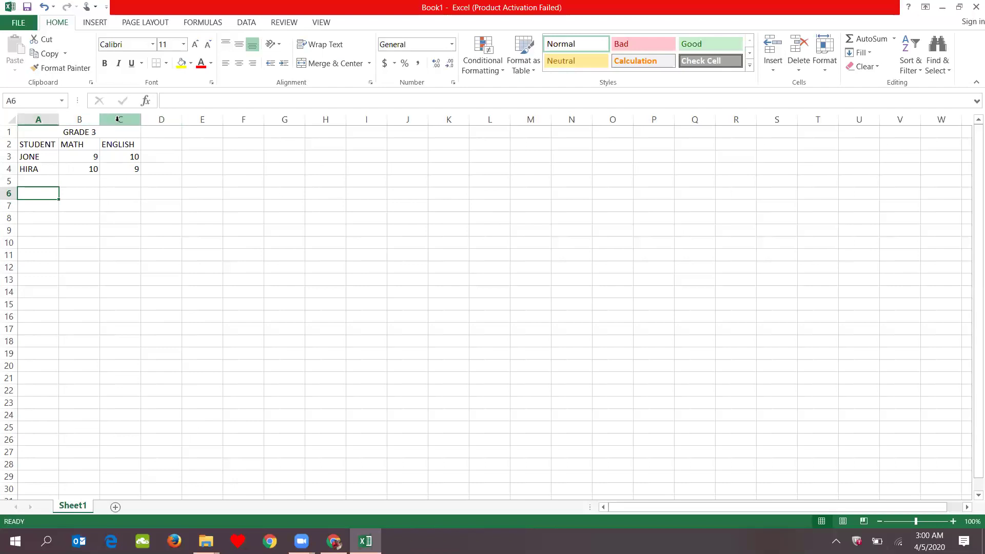
pyautogui.click(88, 121)
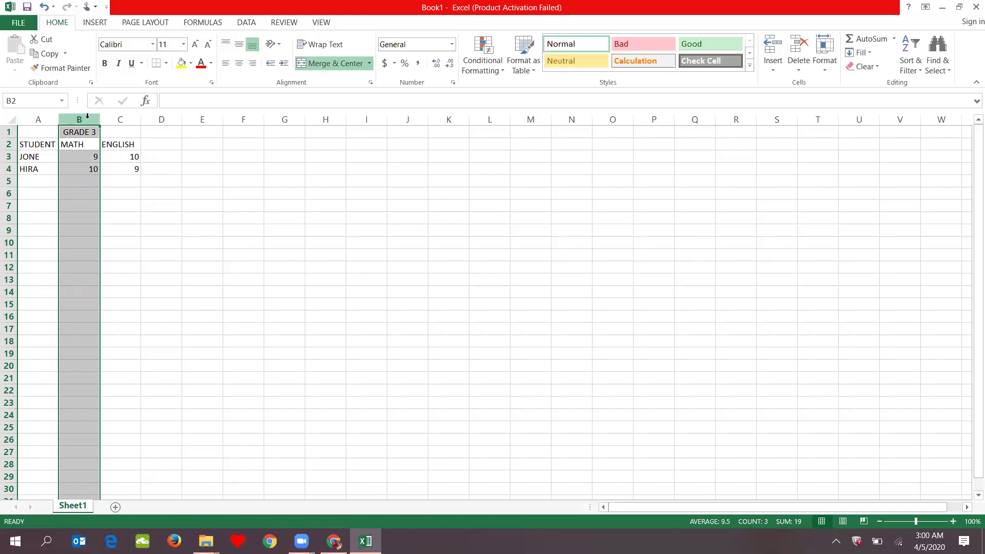
pyautogui.click(127, 129)
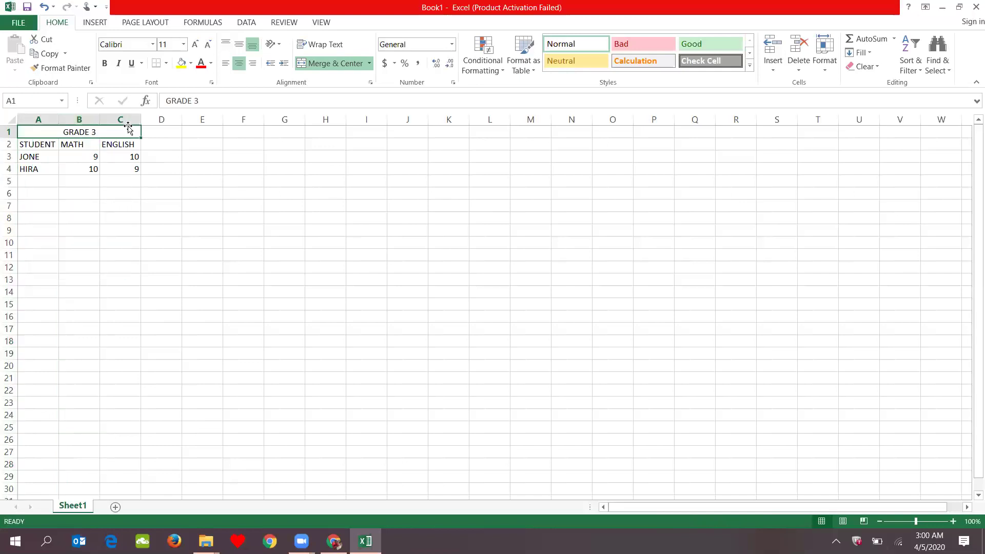
# - Insert a blank column between the MATH and ENGLISH columns
pyautogui.click(122, 120)
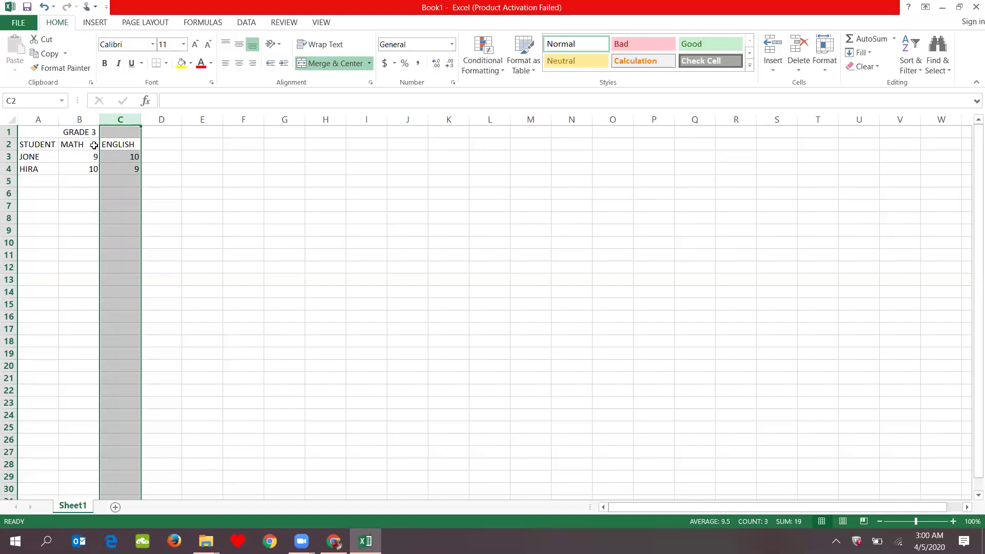
pyautogui.rightClick(129, 126)
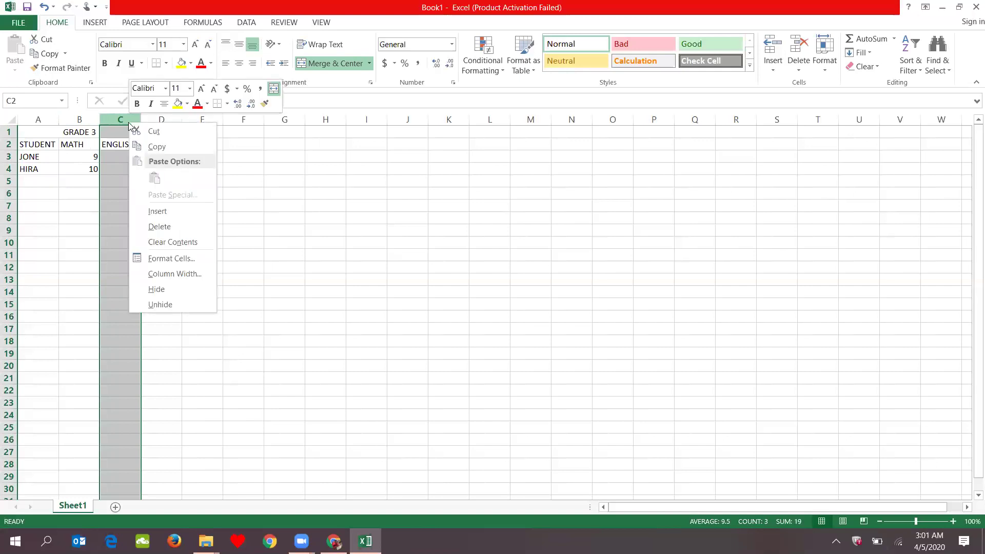
pyautogui.click(170, 212)
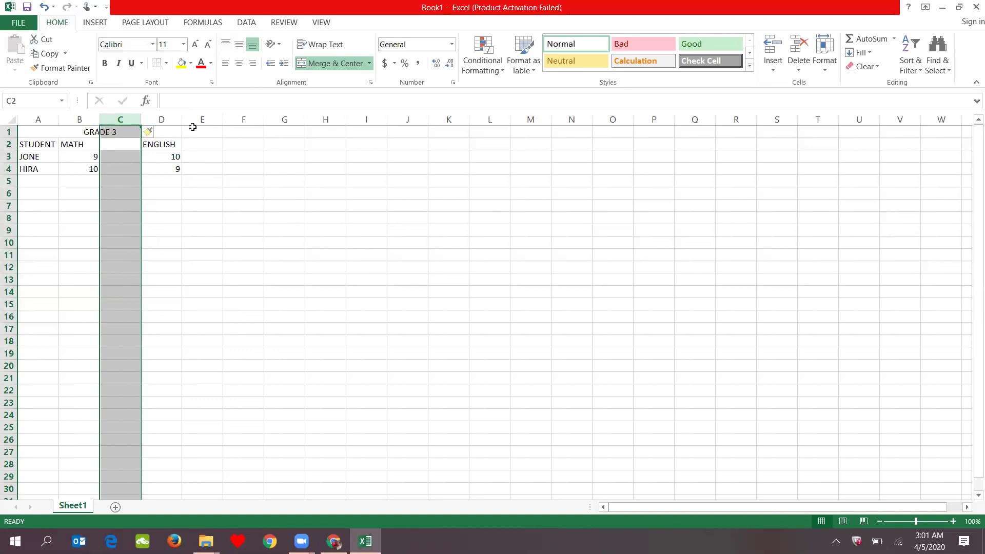
pyautogui.click(159, 179)
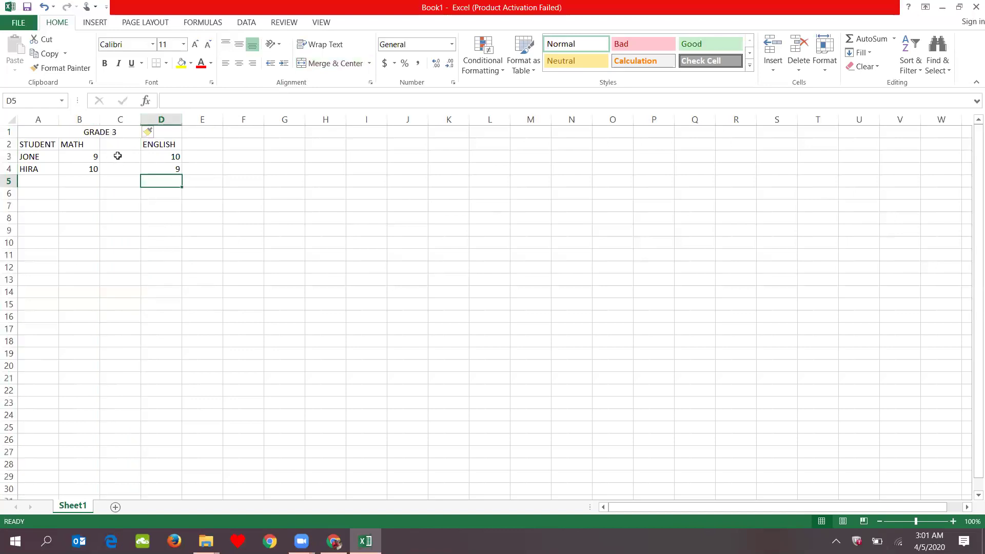
# - Enter the heading SCIENCE in cell C2, between MATH and ENGLISH
pyautogui.doubleClick(118, 156)
pyautogui.doubleClick(121, 144)
pyautogui.write('SC')
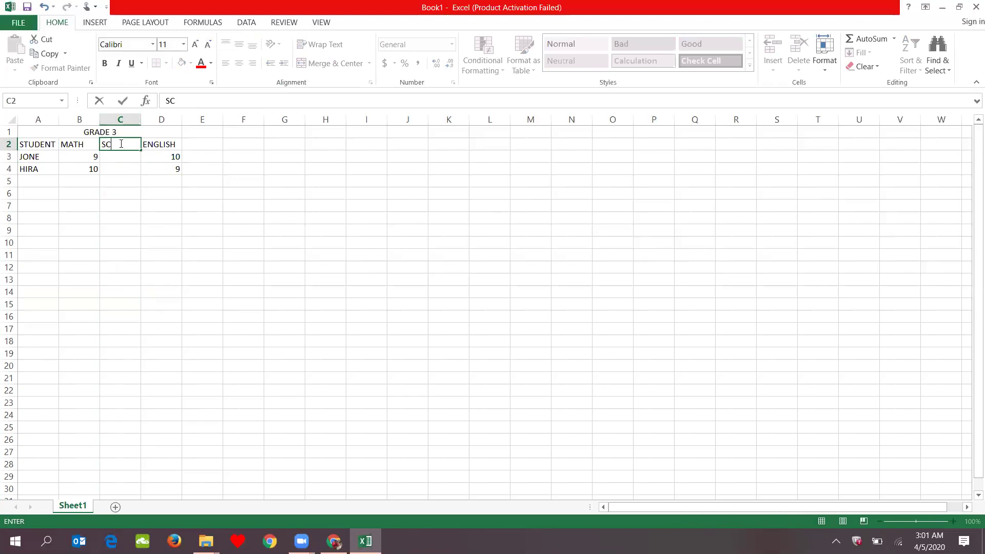
pyautogui.write('IENCE')
pyautogui.click(132, 157)
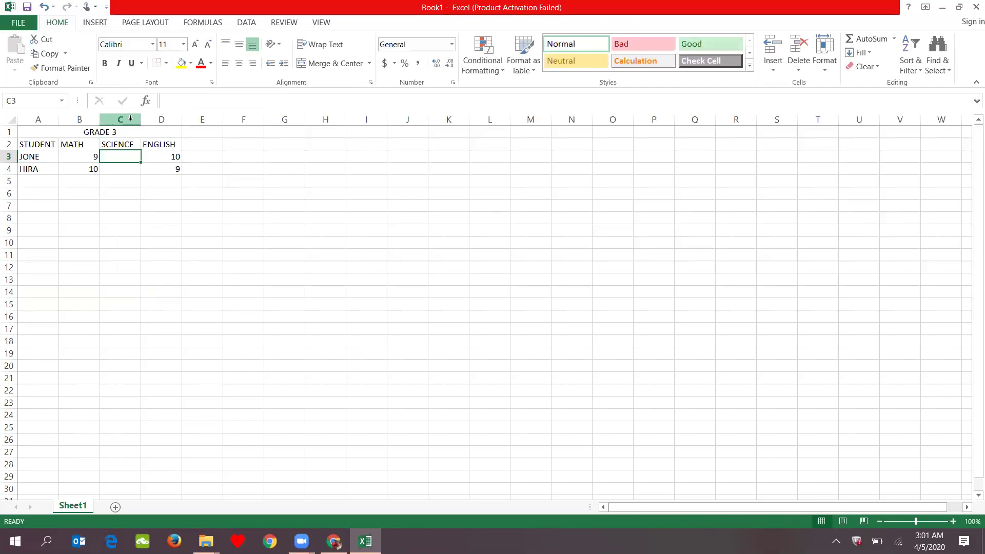
# - Delete the SCIENCE column between MATH and ENGLISH
pyautogui.rightClick(131, 118)
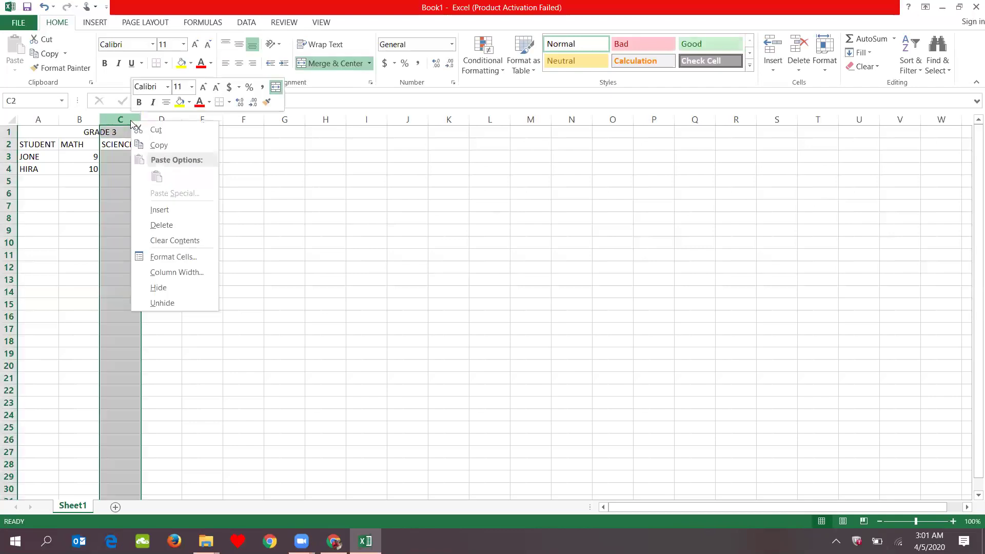
pyautogui.click(157, 226)
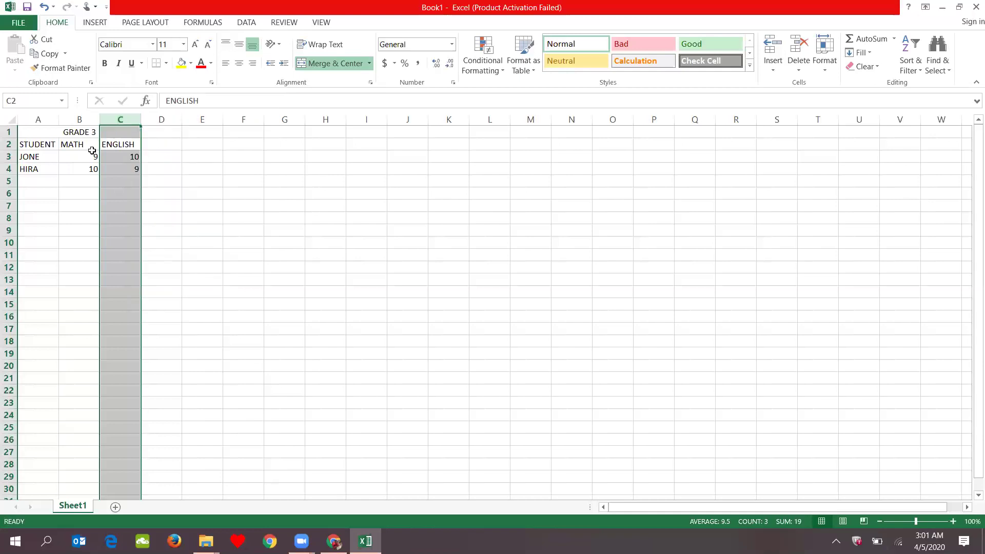
pyautogui.click(176, 162)
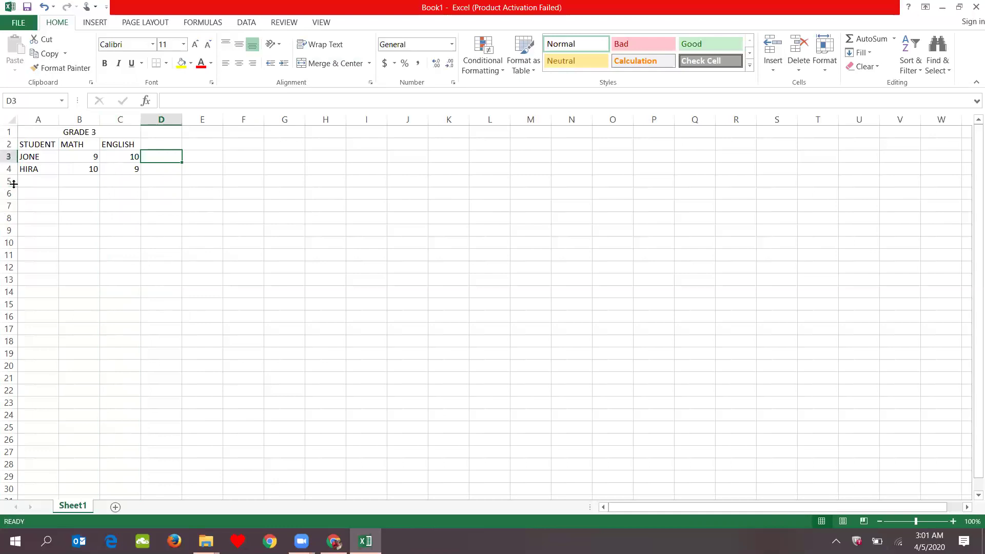
pyautogui.click(109, 119)
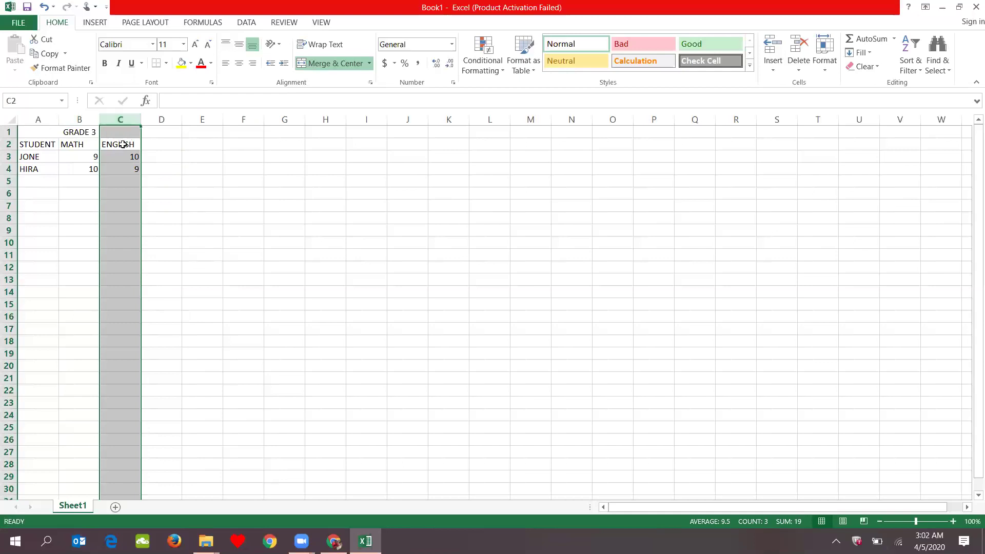
pyautogui.click(33, 132)
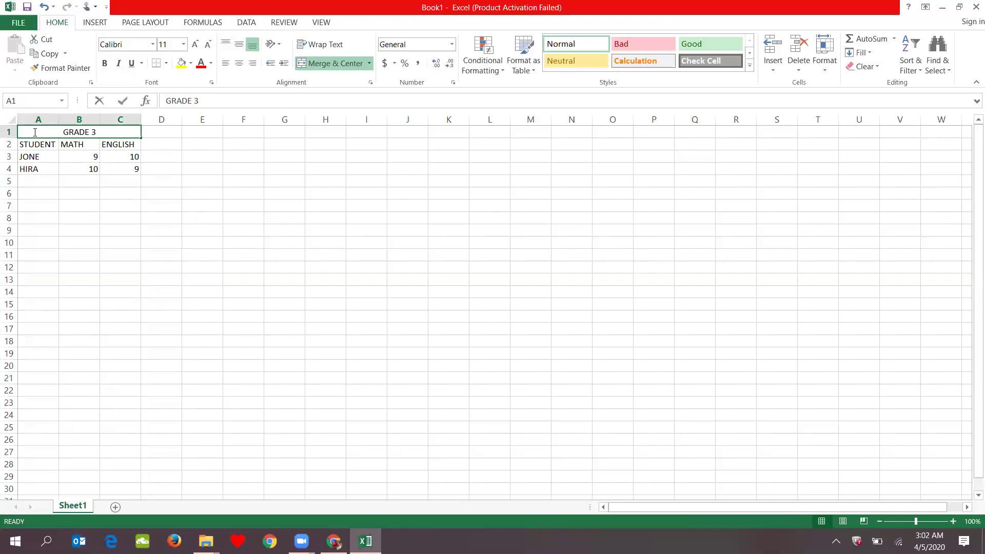
pyautogui.click(60, 177)
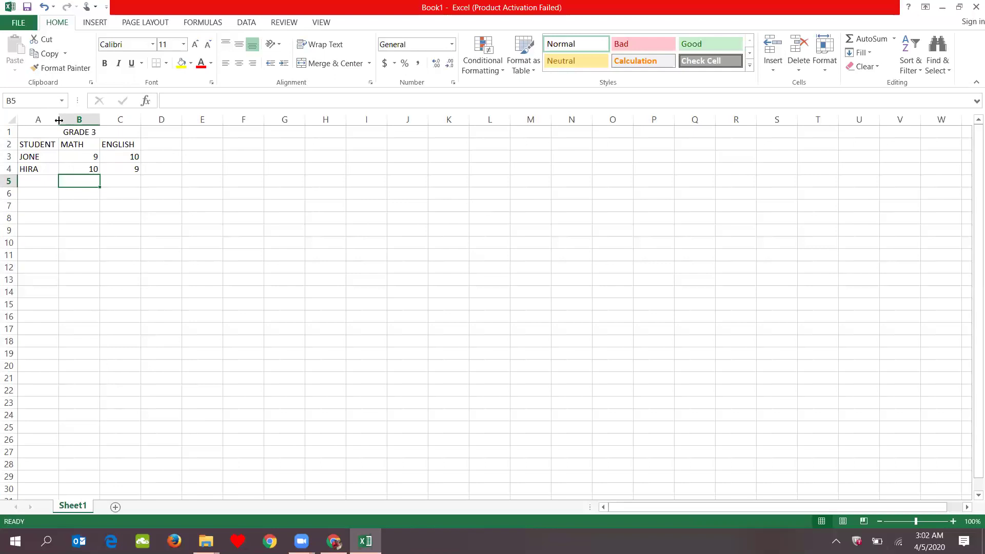
# - Widen column A by about half its width and make row 2 about twice as tall
pyautogui.moveTo(59, 121); pyautogui.dragTo(59, 120)
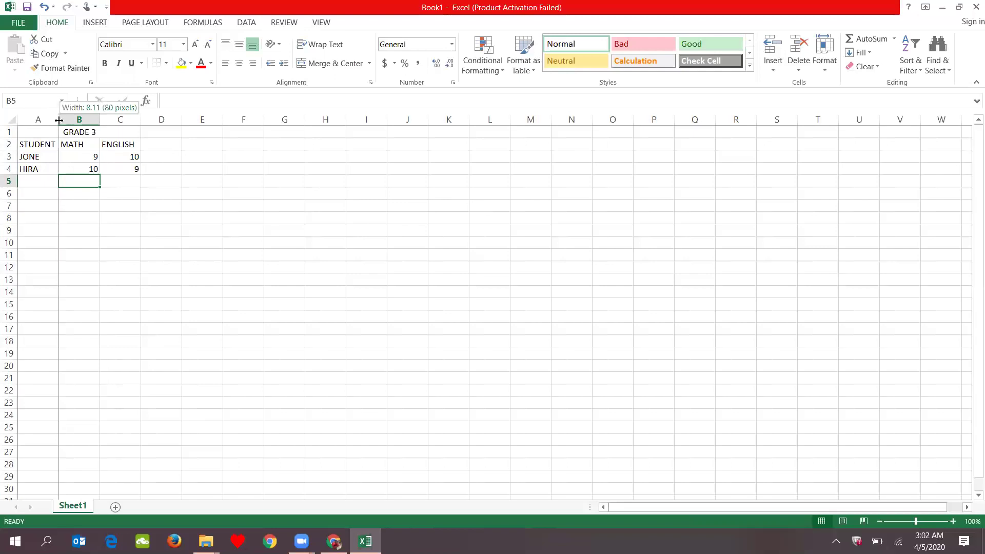
pyautogui.moveTo(59, 120); pyautogui.dragTo(82, 121)
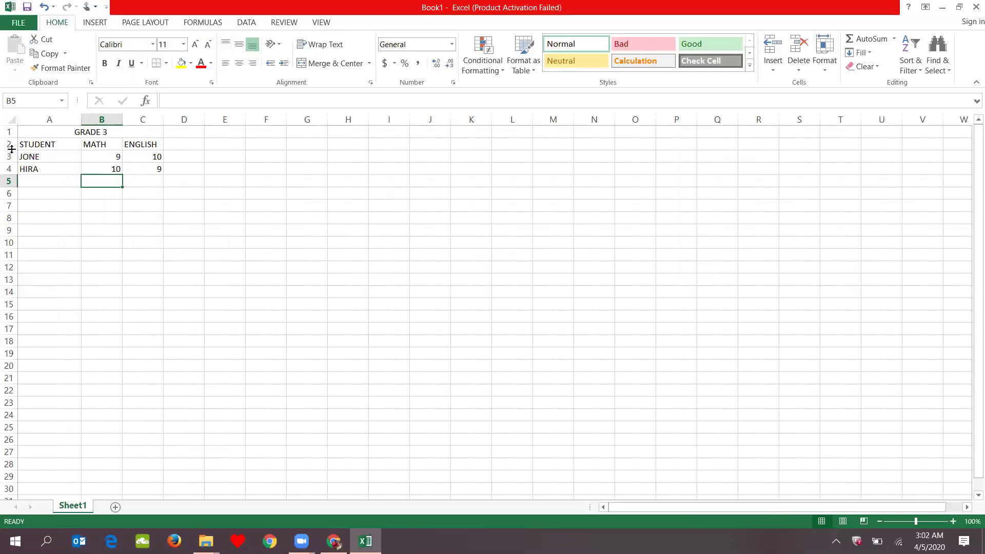
pyautogui.moveTo(11, 148); pyautogui.dragTo(12, 148)
pyautogui.moveTo(9, 150); pyautogui.dragTo(9, 162)
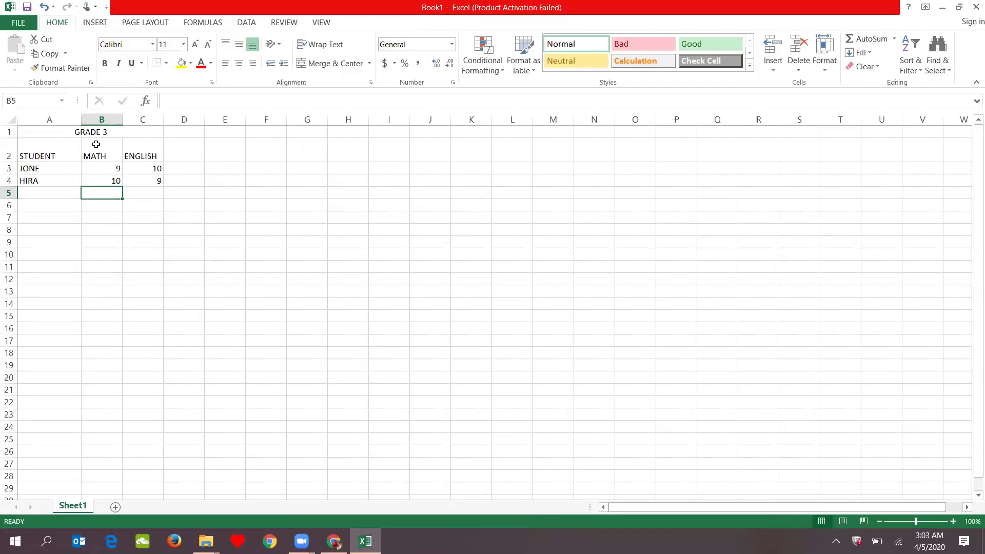
# - Try left and right alignment on the whole marks table, A1:C4, and leave its contents horizontally centered
pyautogui.click(34, 132)
pyautogui.moveTo(34, 132); pyautogui.dragTo(99, 179)
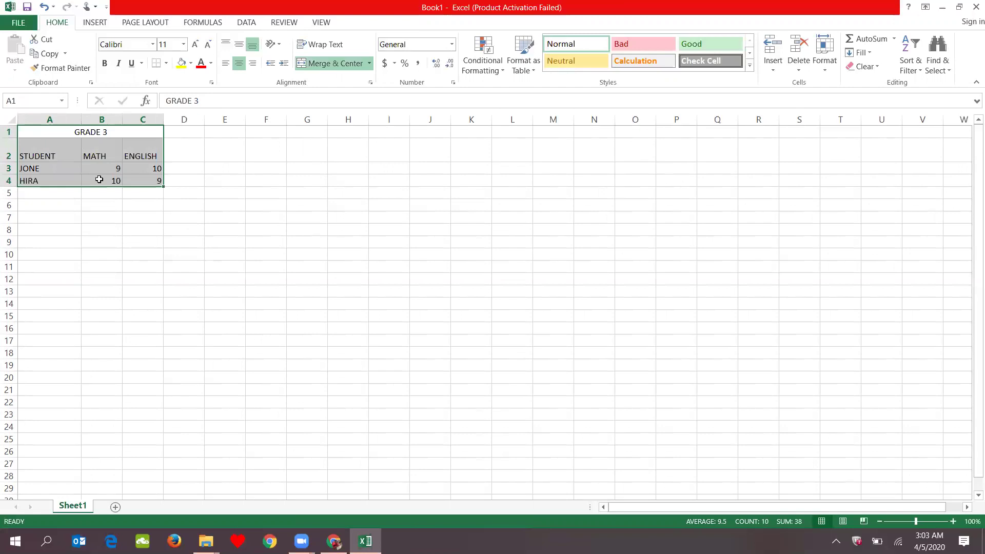
pyautogui.click(226, 63)
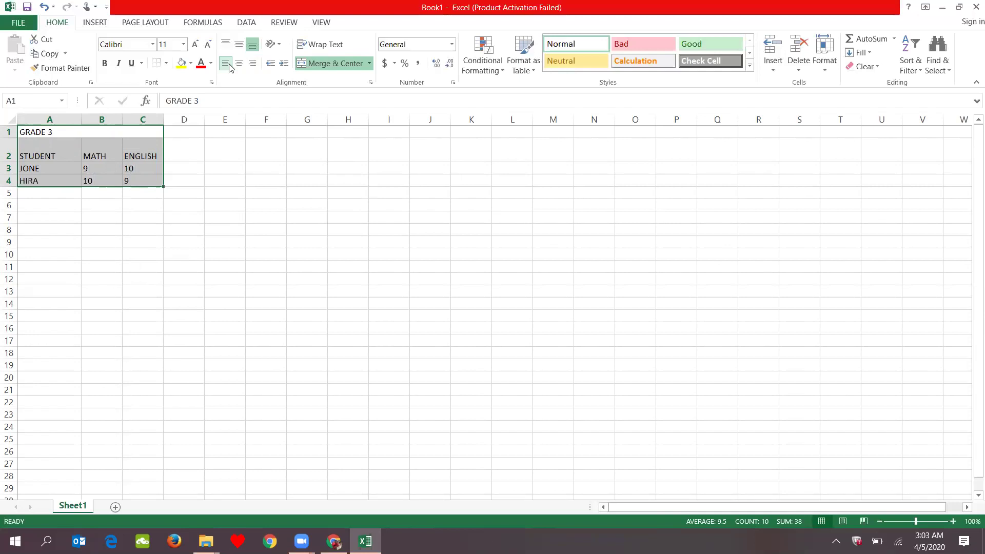
pyautogui.click(239, 64)
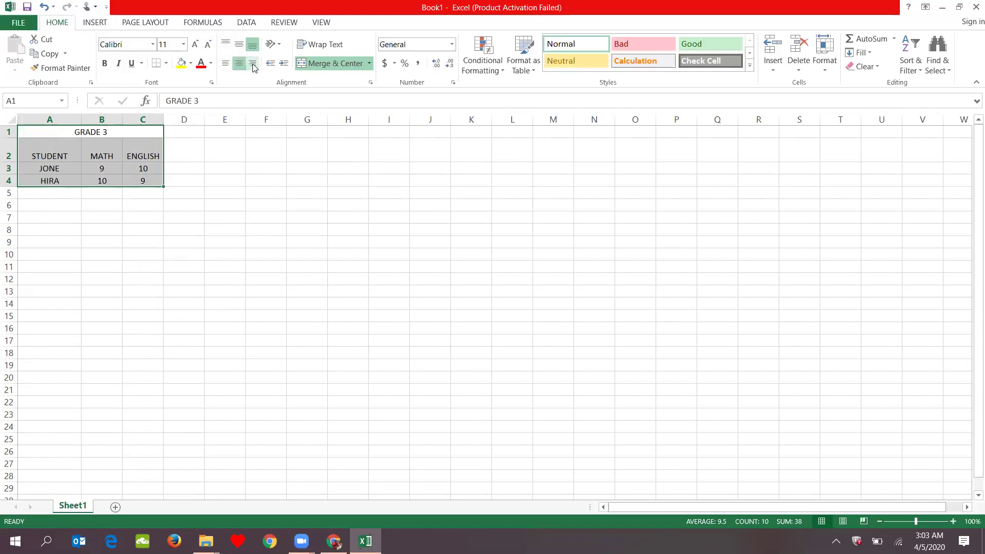
pyautogui.click(253, 65)
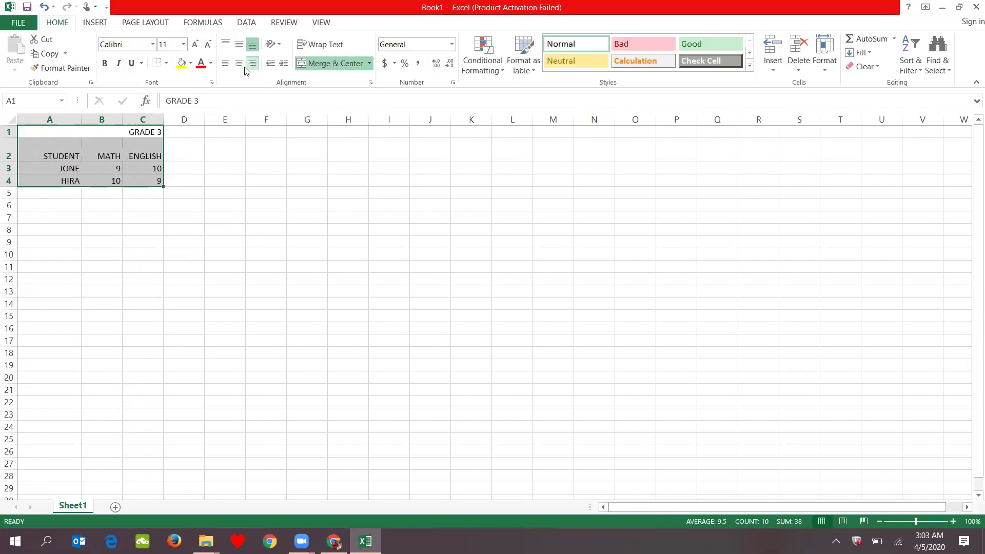
pyautogui.click(242, 68)
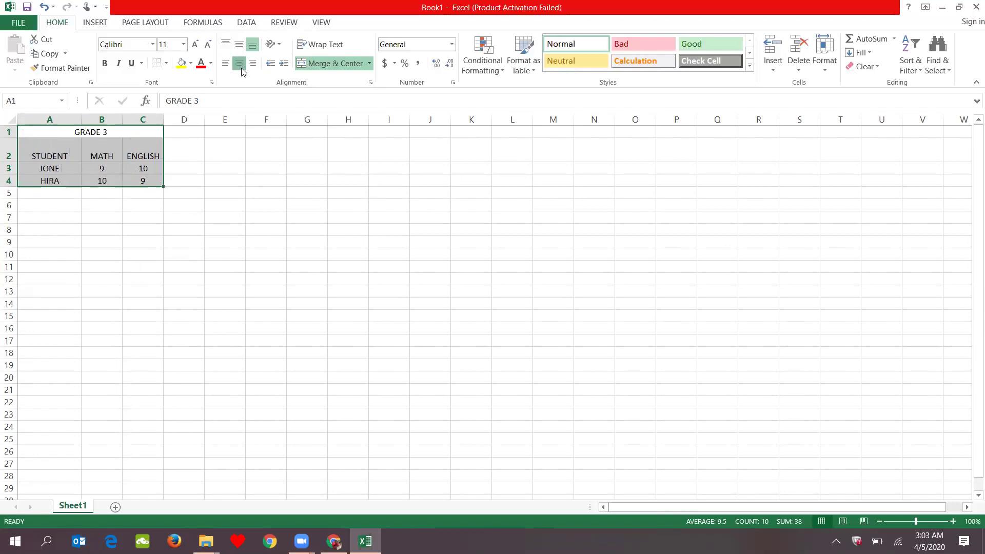
pyautogui.click(243, 69)
pyautogui.click(242, 69)
pyautogui.click(204, 202)
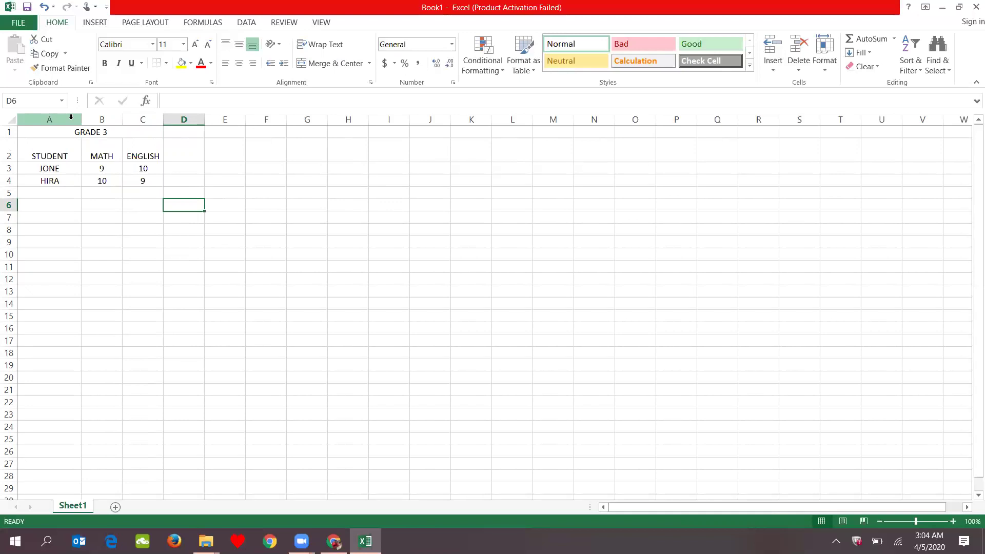
# - Narrow column A so it is only slightly wider than the STUDENT heading
pyautogui.moveTo(81, 121); pyautogui.dragTo(67, 118)
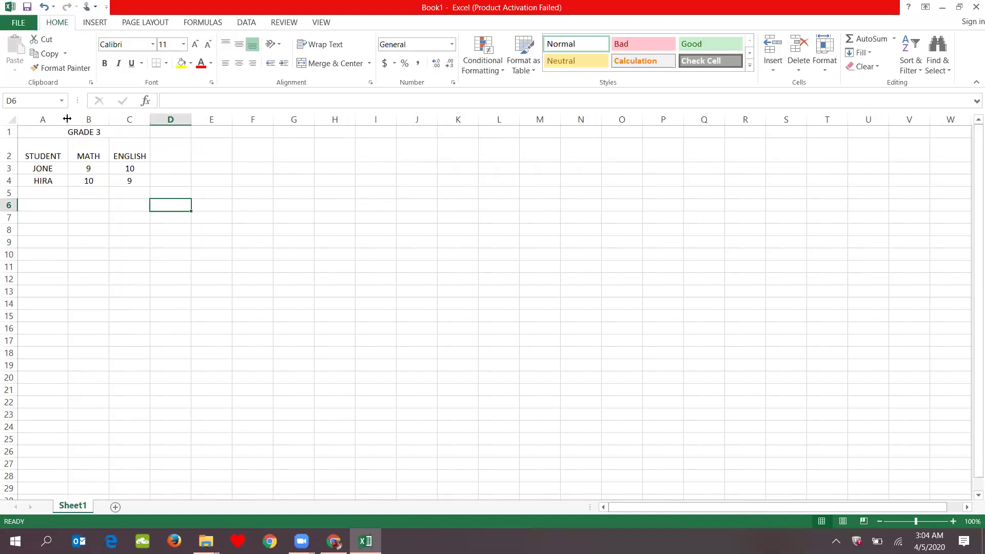